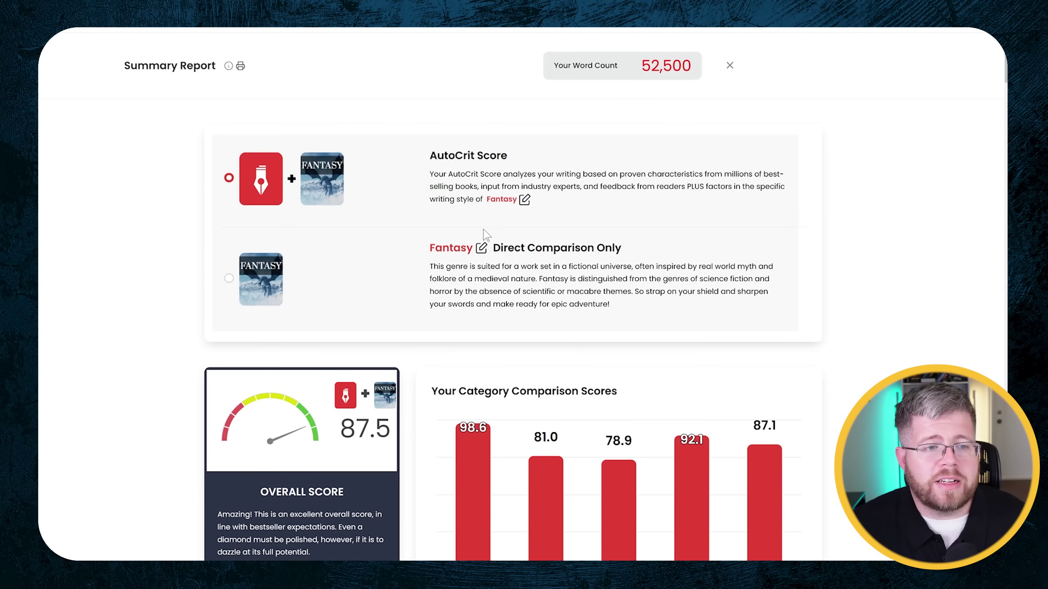
# Step: Review the Summary Report's overall score, category comparison scores and the recommendations based on the score
pyautogui.scroll(-3, 176, 412)
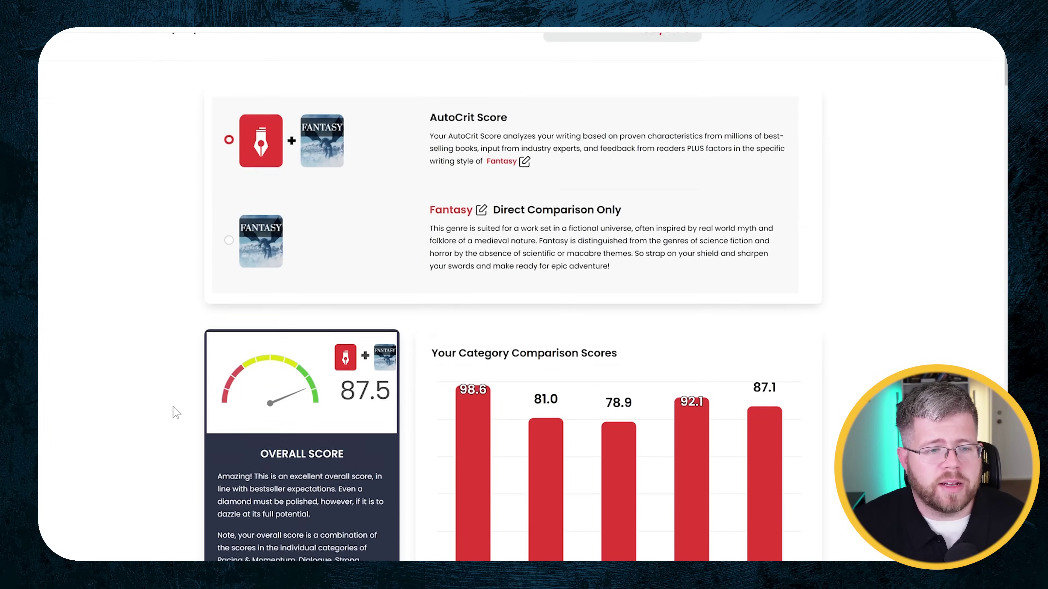
pyautogui.scroll(-6, 168, 337)
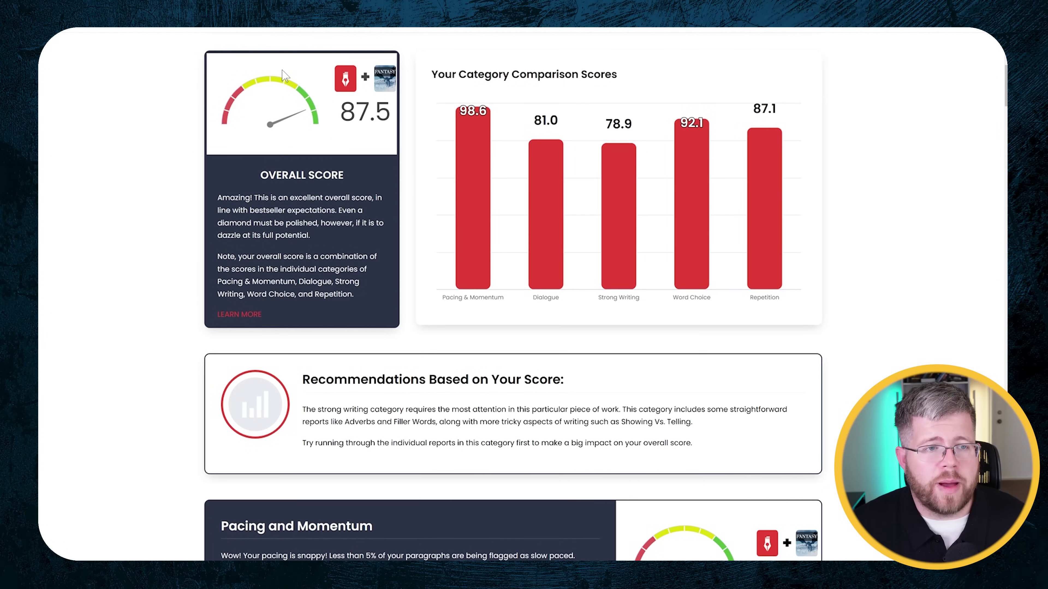
pyautogui.moveTo(466, 268)
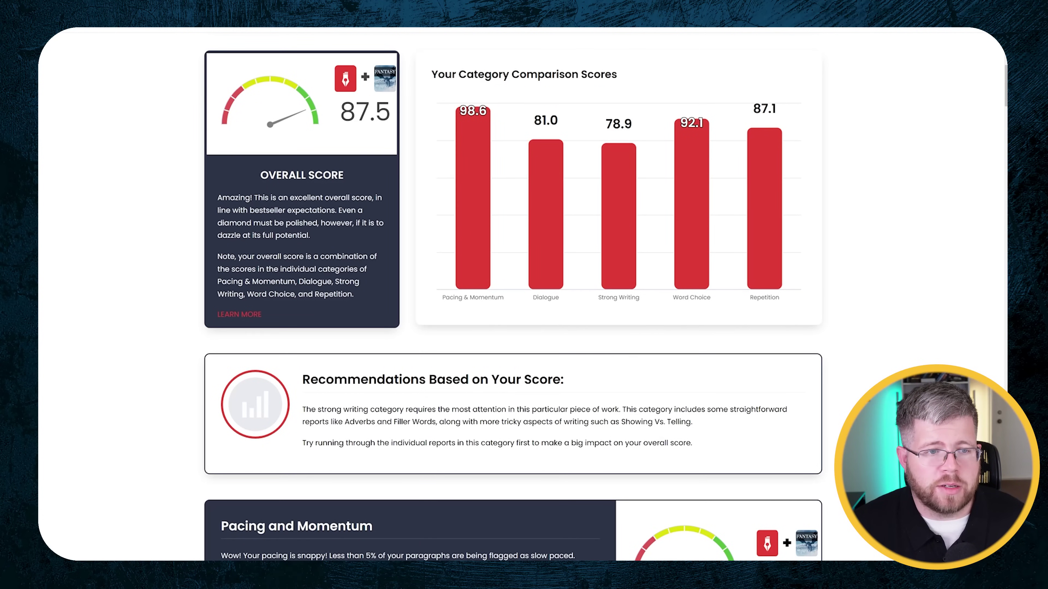
pyautogui.scroll(-1, 299, 253)
pyautogui.scroll(-4, 269, 274)
pyautogui.moveTo(301, 173); pyautogui.dragTo(659, 174)
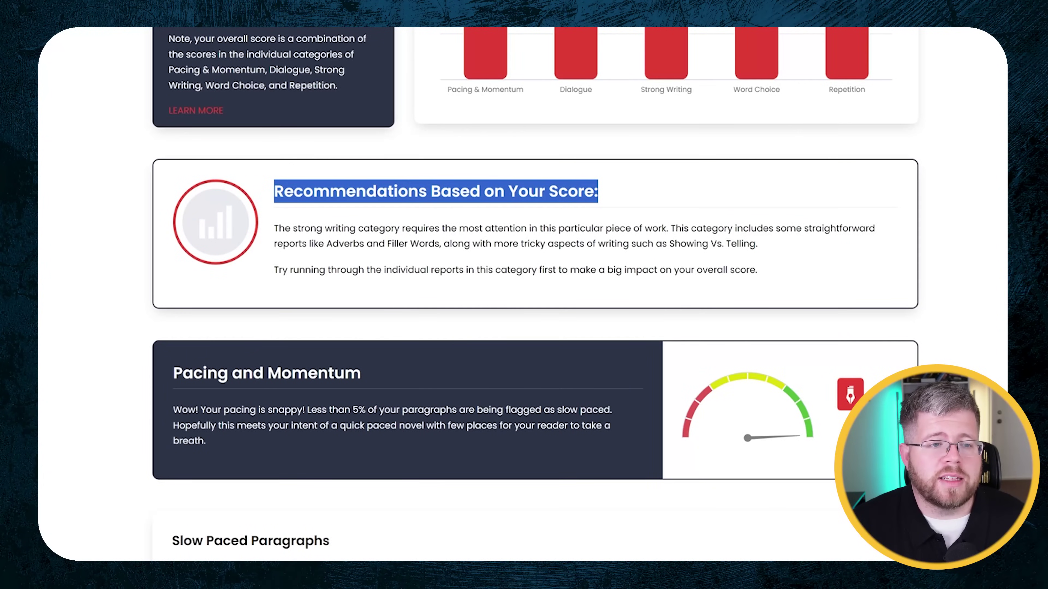
pyautogui.moveTo(274, 228); pyautogui.dragTo(853, 228)
pyautogui.click(374, 219)
pyautogui.moveTo(274, 228); pyautogui.dragTo(786, 274)
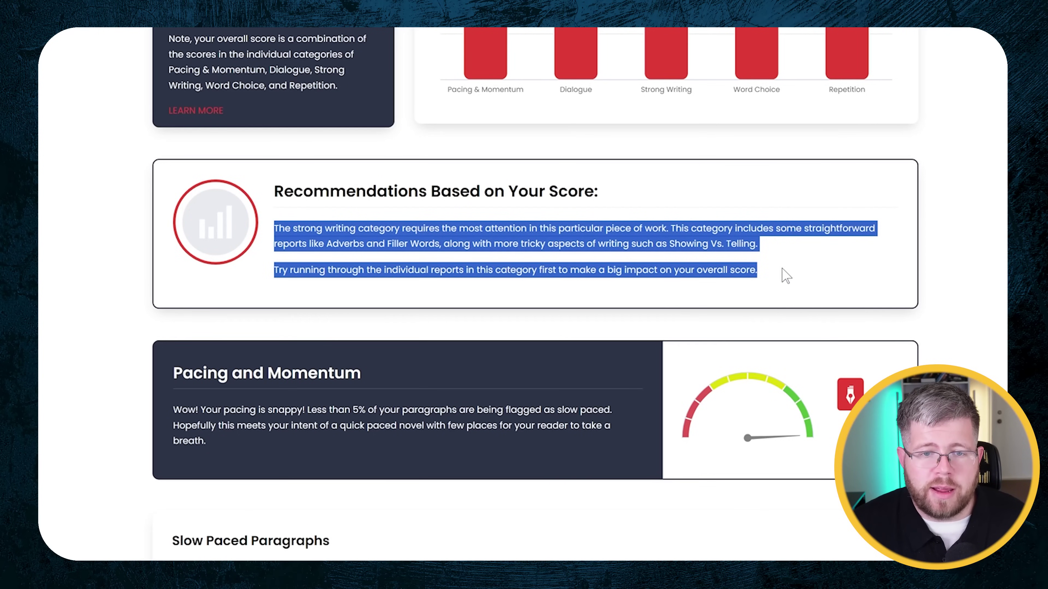
pyautogui.scroll(-3, 339, 510)
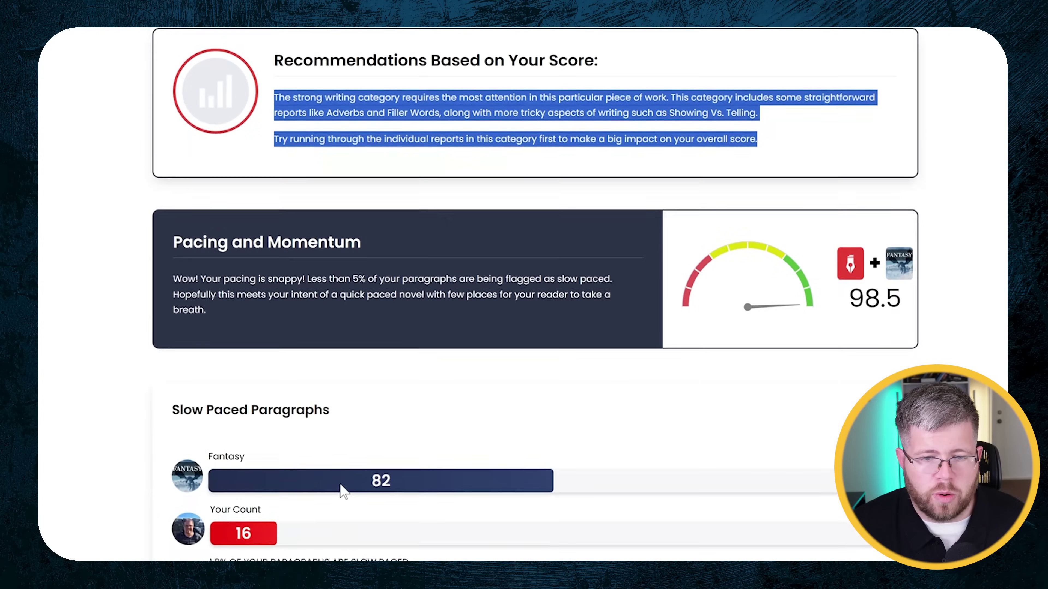
pyautogui.scroll(3, 343, 491)
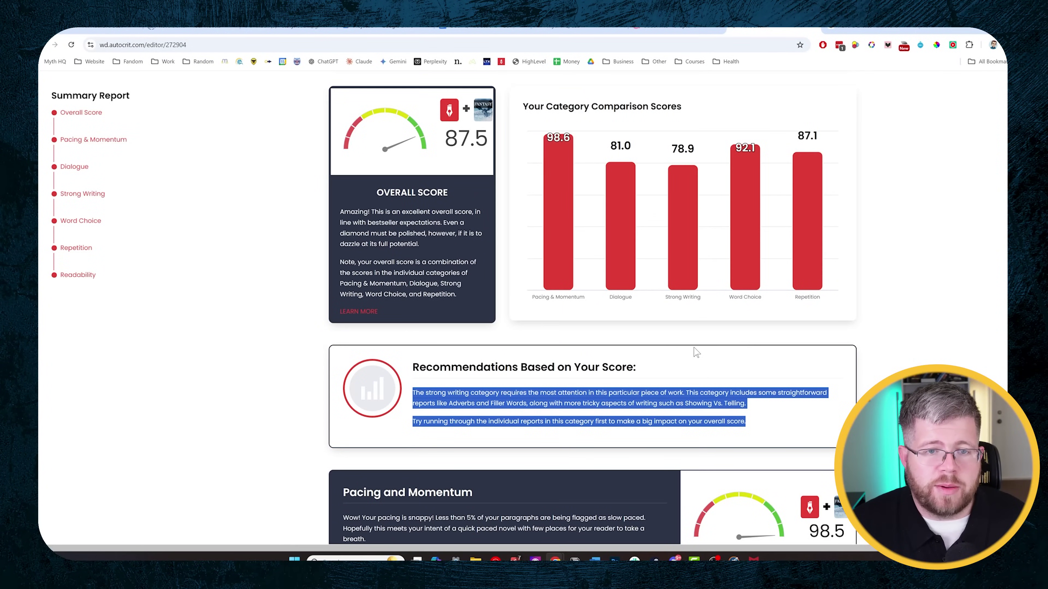
pyautogui.scroll(-3, 64, 196)
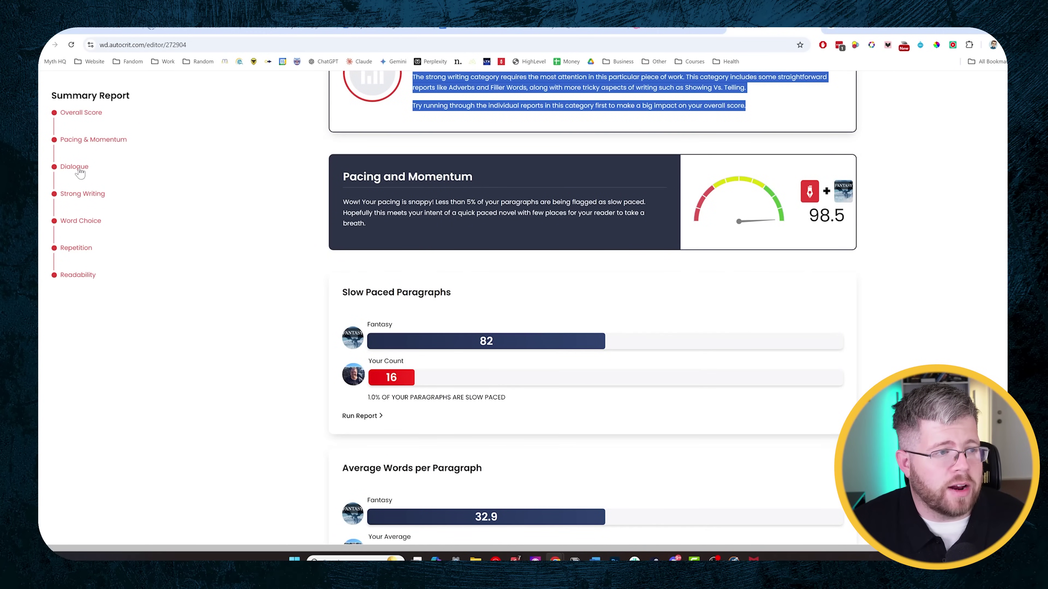
# Step: Go to the Strong Writing section of the summary report, review its Adverbs comparison and run the Adverbs report
pyautogui.click(78, 197)
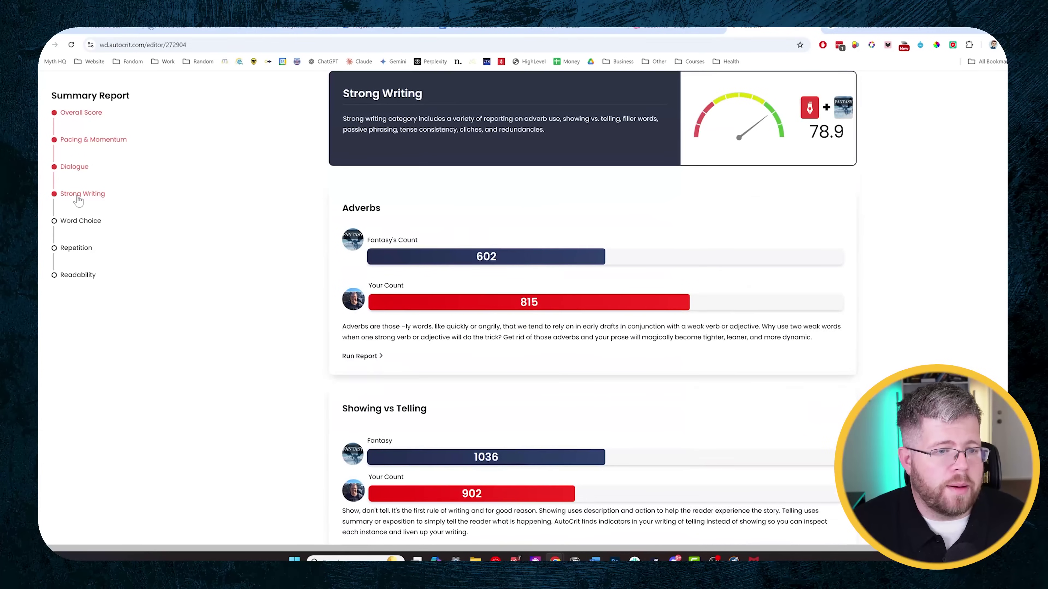
pyautogui.scroll(-2, 373, 370)
pyautogui.scroll(1, 373, 370)
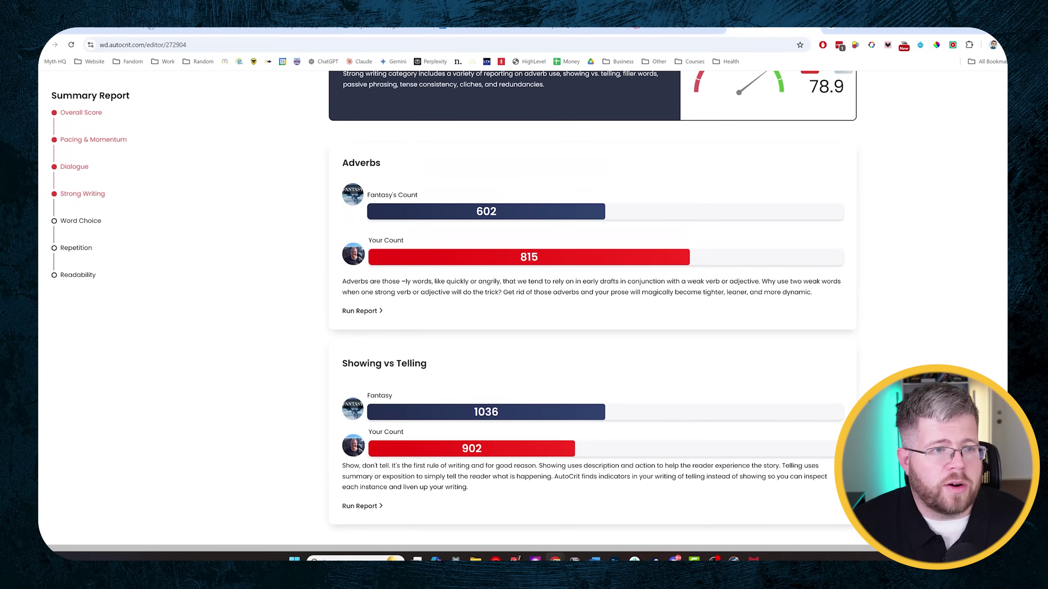
pyautogui.moveTo(343, 173); pyautogui.dragTo(827, 318)
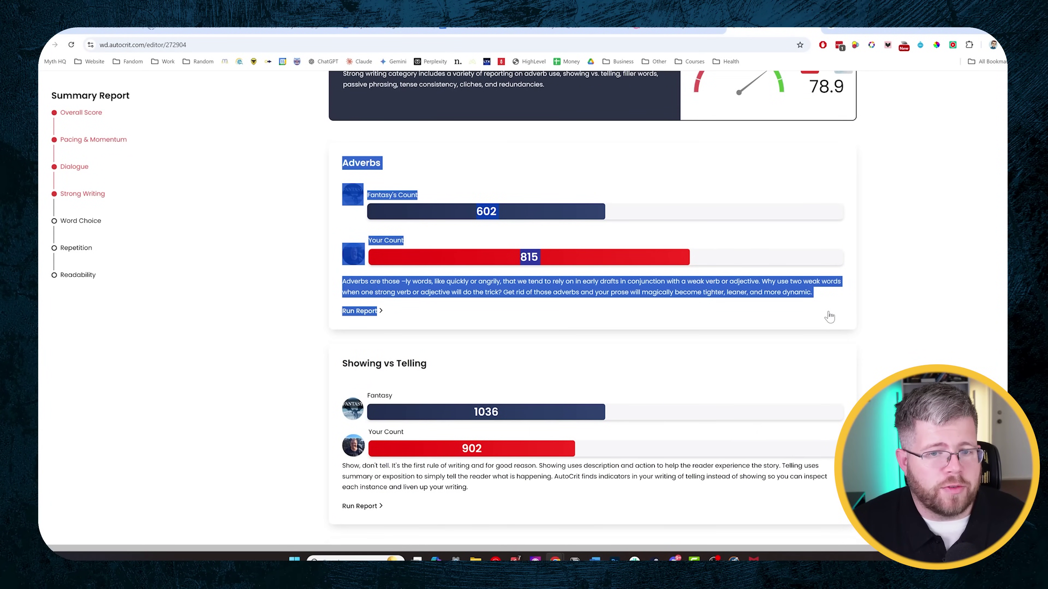
pyautogui.click(502, 280)
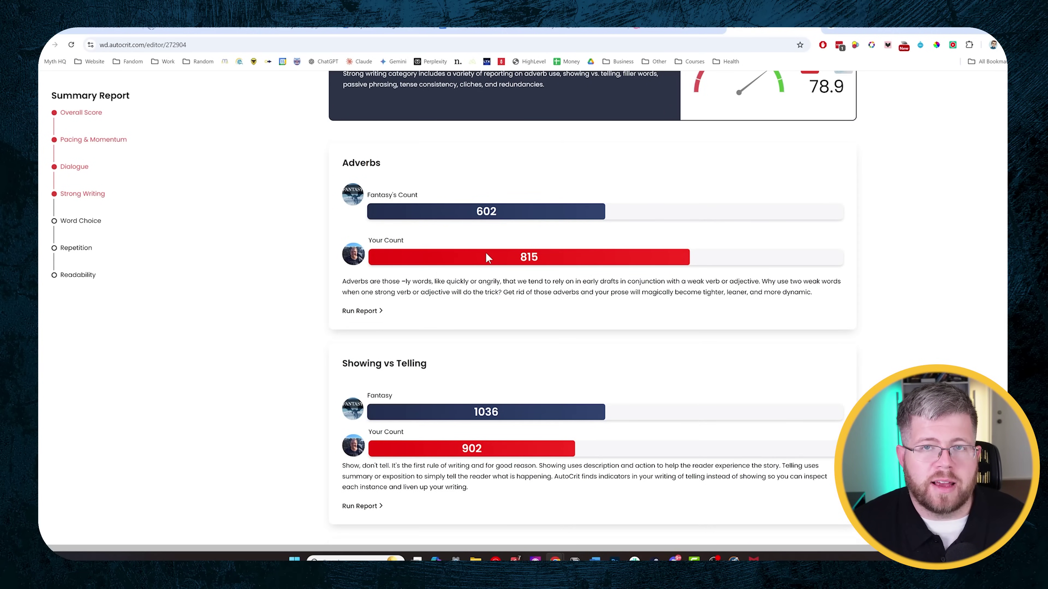
pyautogui.scroll(-2, 592, 301)
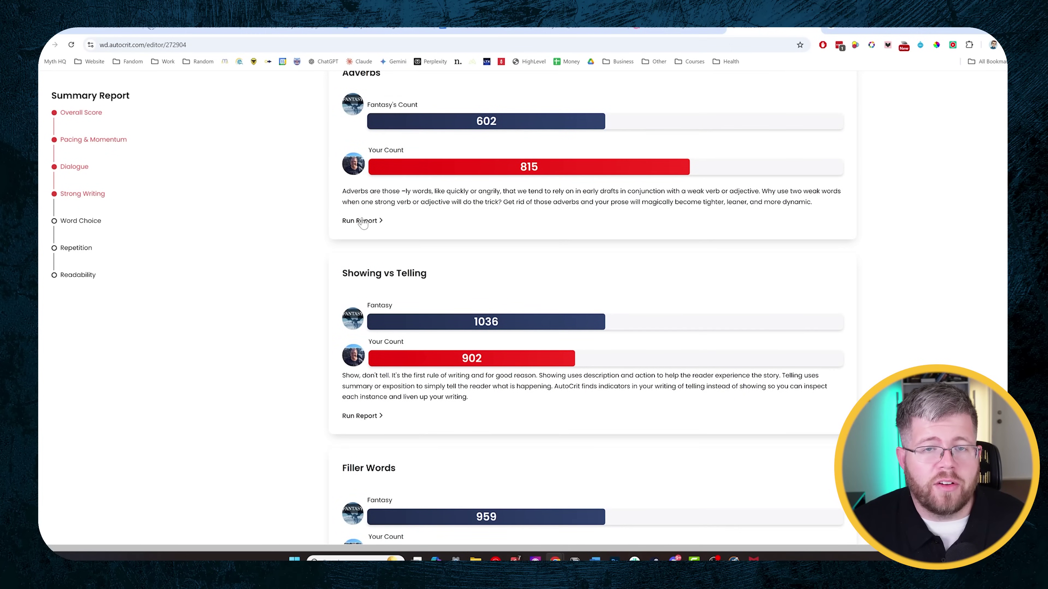
pyautogui.scroll(-1, 399, 219)
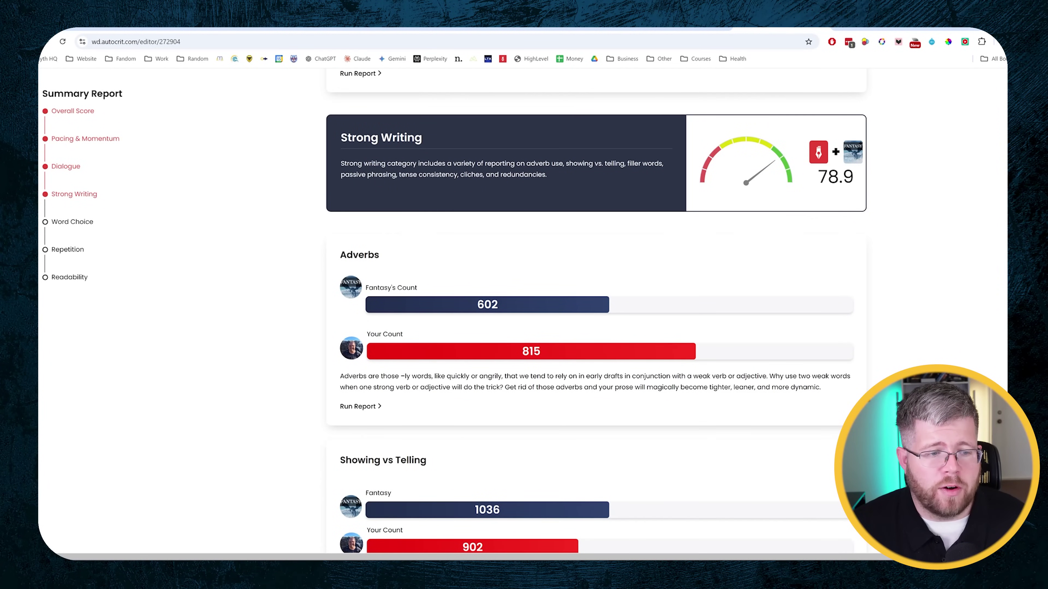
pyautogui.click(358, 407)
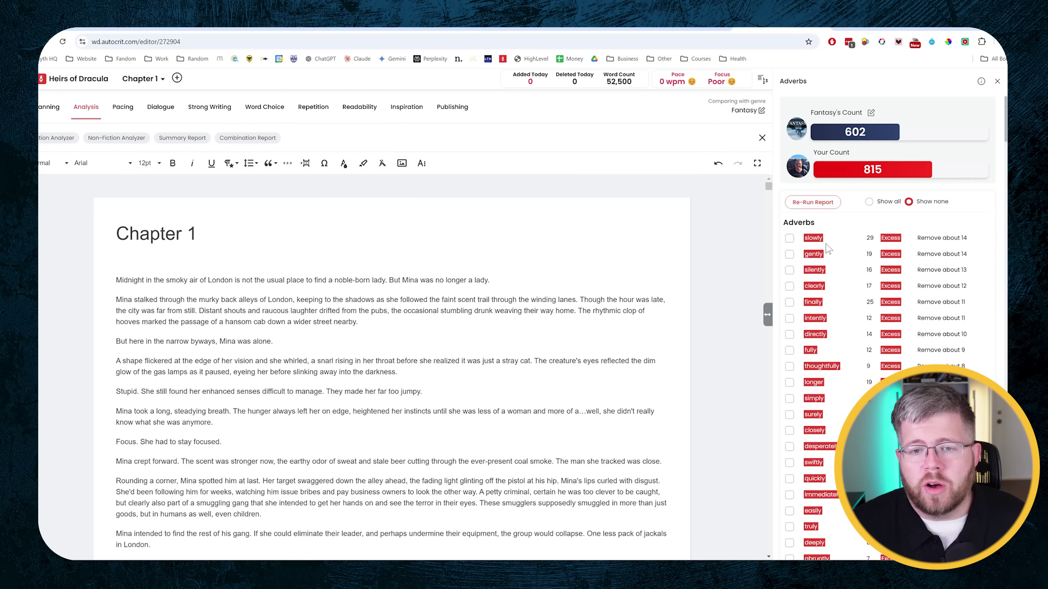
# Step: Try removing the flagged adverb "slowly" from the Chapter 4 sentence and ending that sentence with "as she left it behind", then undo the edit
pyautogui.click(789, 239)
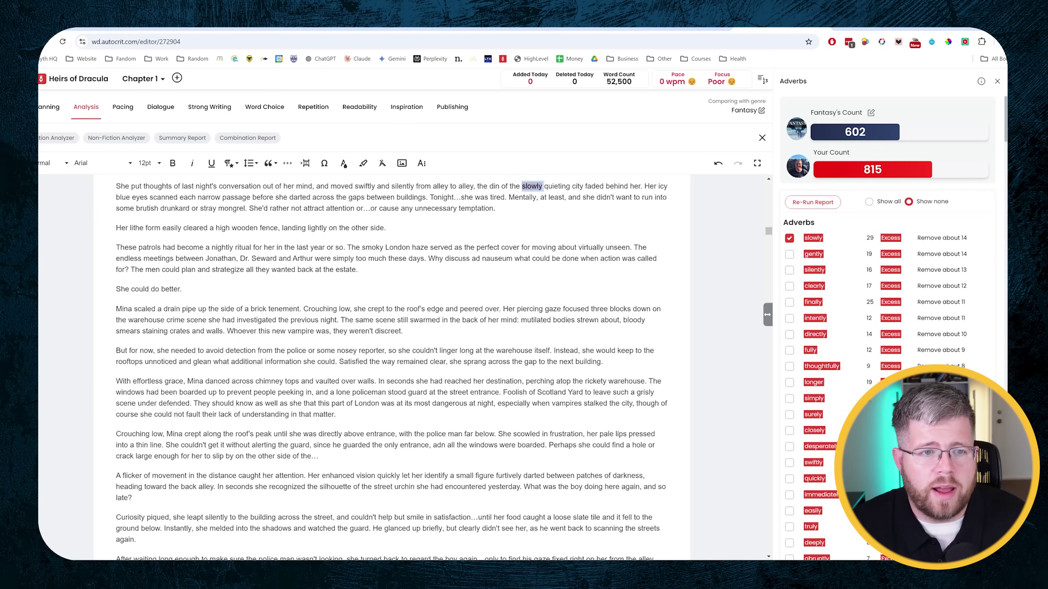
pyautogui.press('BackSpace')
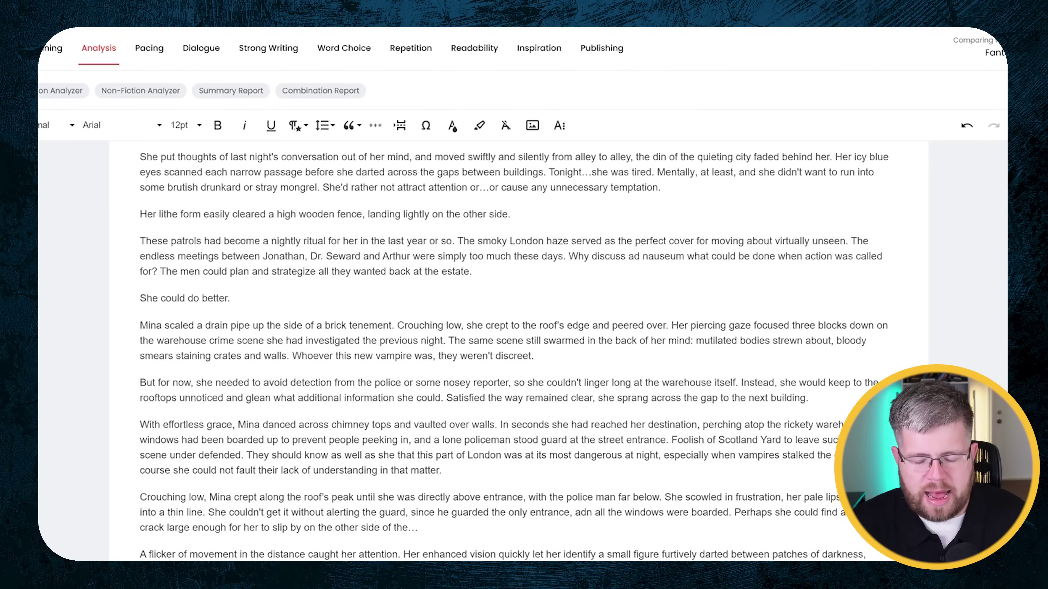
pyautogui.write('as she left it behind')
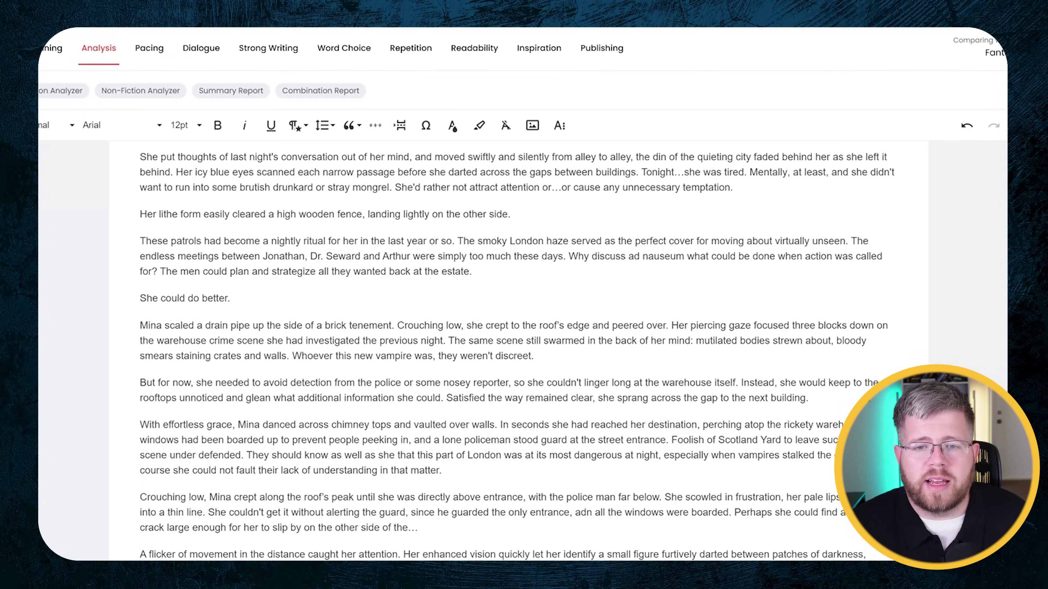
pyautogui.moveTo(687, 256); pyautogui.dragTo(694, 257)
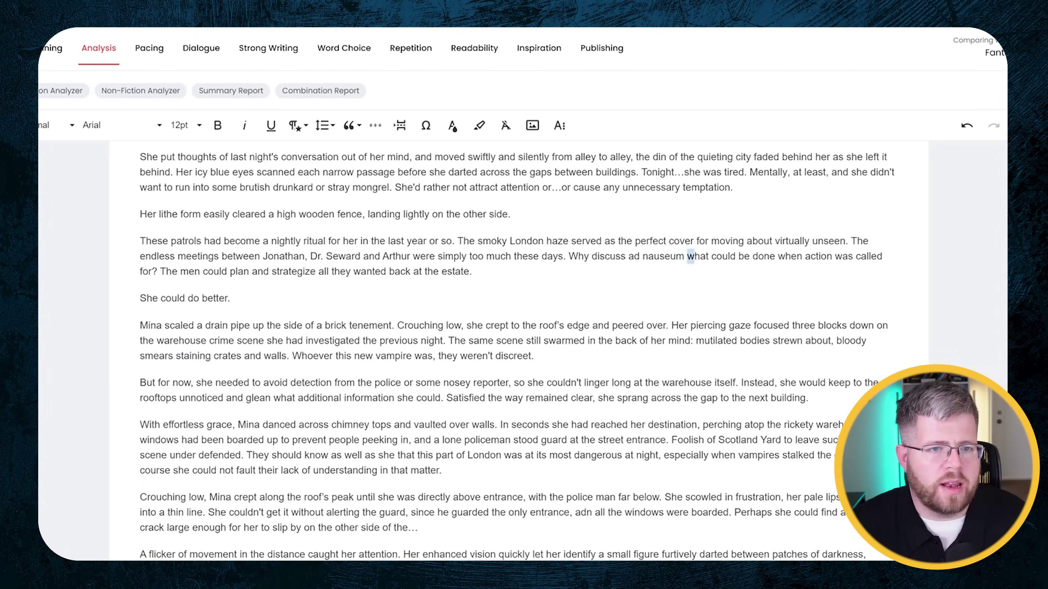
pyautogui.hotkey('ctrl', 'z')
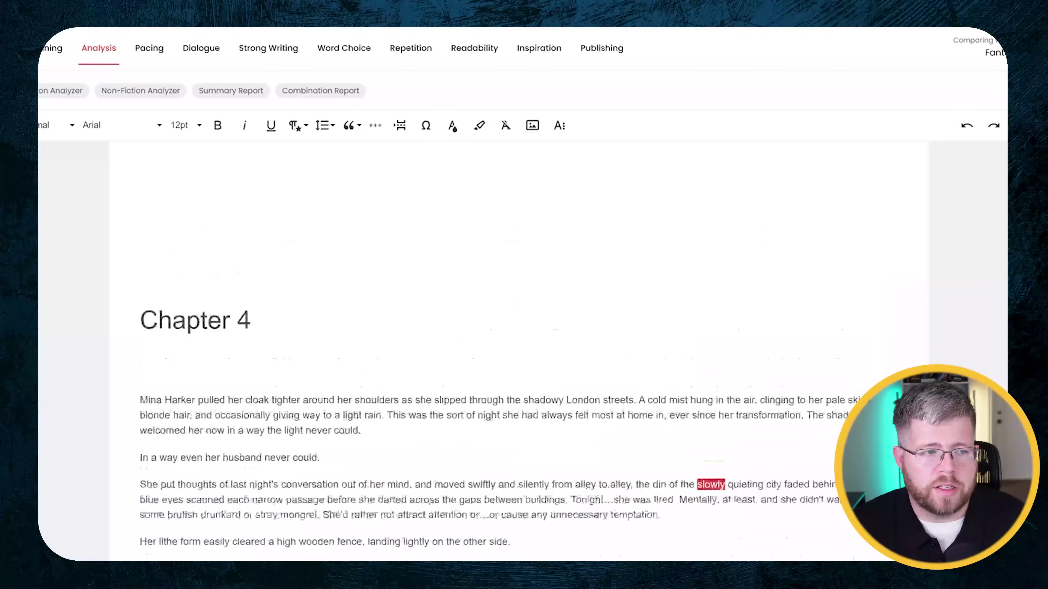
# Step: Examine all highlighted adverbs throughout the manuscript and select the Chapter 4 sentence beginning "She put thoughts of last night's conversation"
pyautogui.scroll(-3, 495, 371)
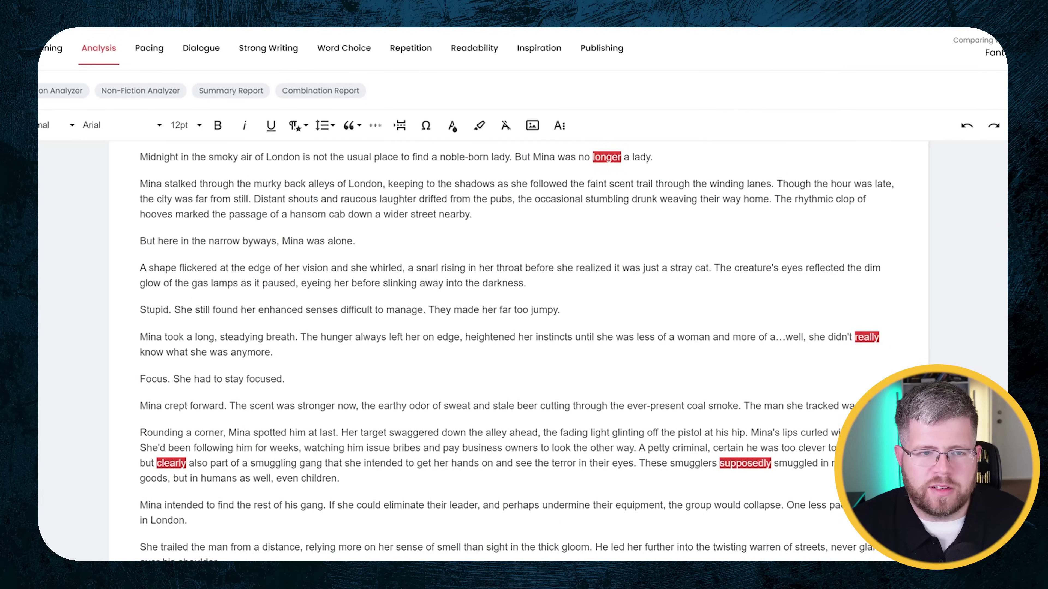
pyautogui.scroll(5, 519, 351)
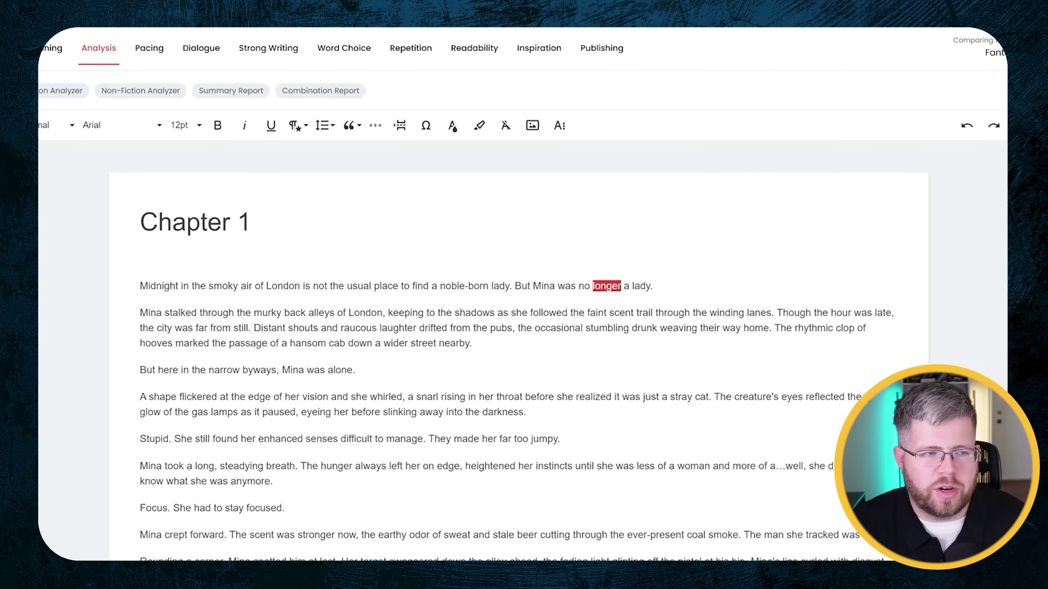
pyautogui.scroll(-15, 519, 351)
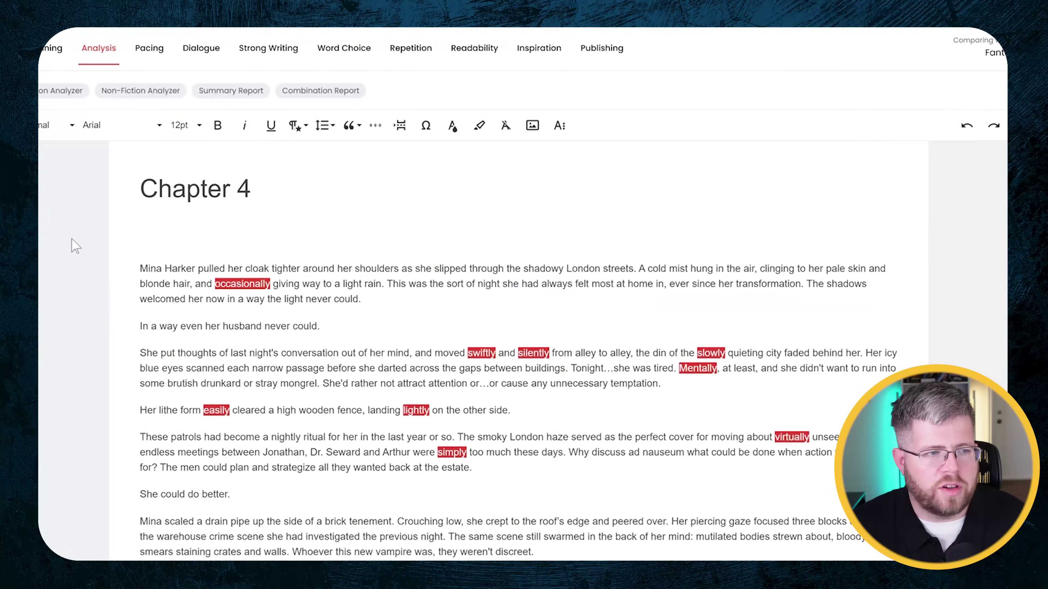
pyautogui.scroll(-20, 75, 247)
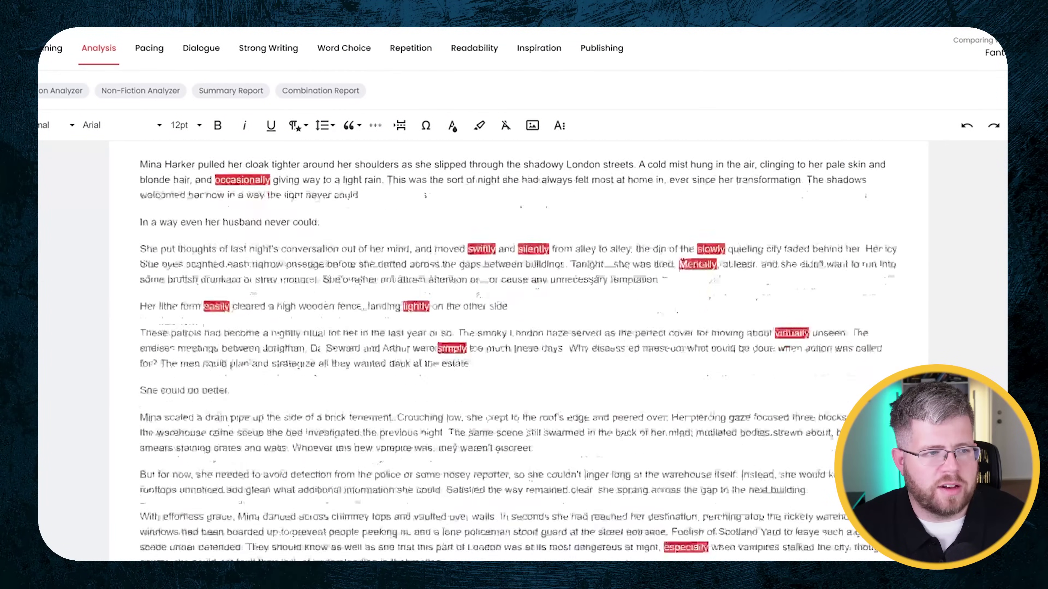
pyautogui.scroll(-20, 519, 348)
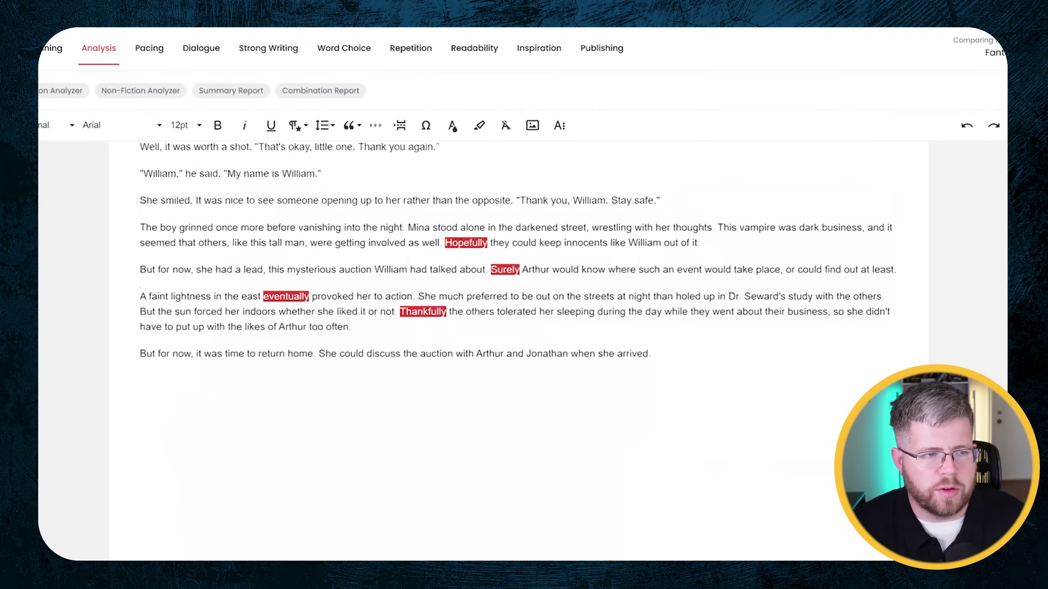
pyautogui.scroll(20, 519, 351)
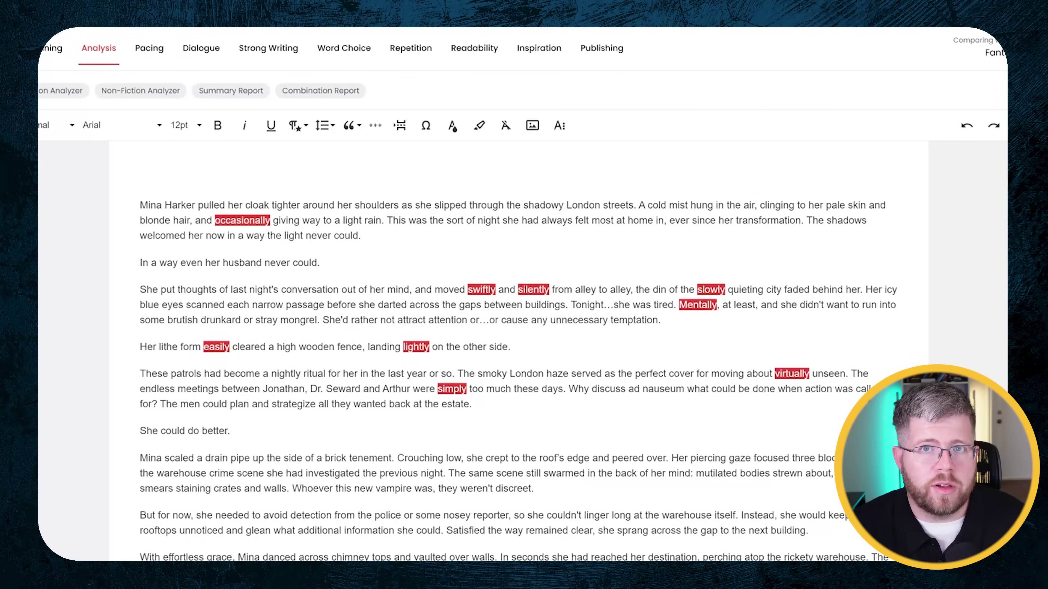
pyautogui.scroll(8, 518, 351)
pyautogui.scroll(-6, 519, 351)
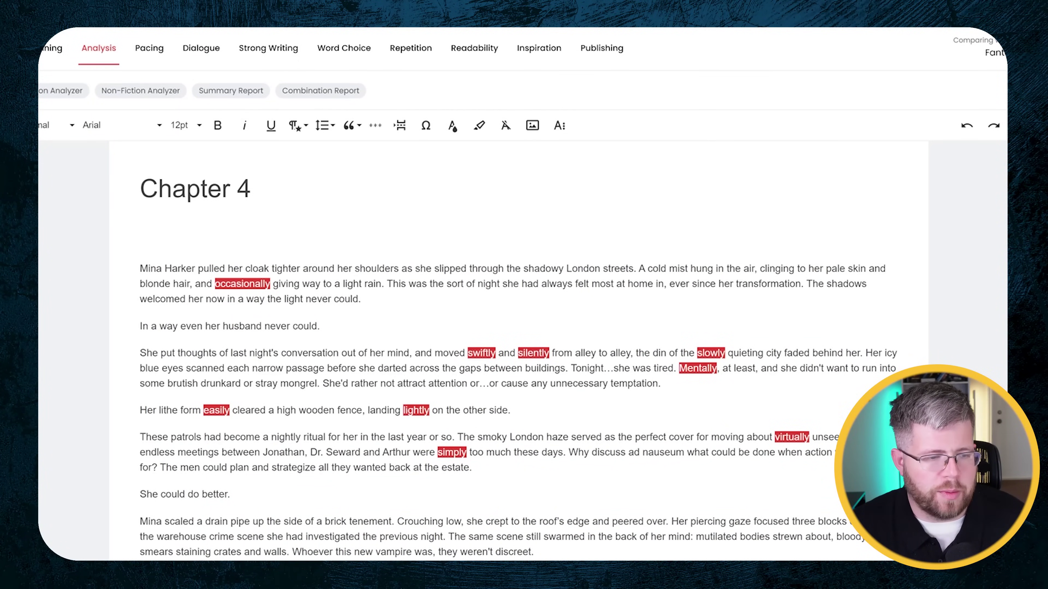
pyautogui.moveTo(139, 353); pyautogui.dragTo(863, 352)
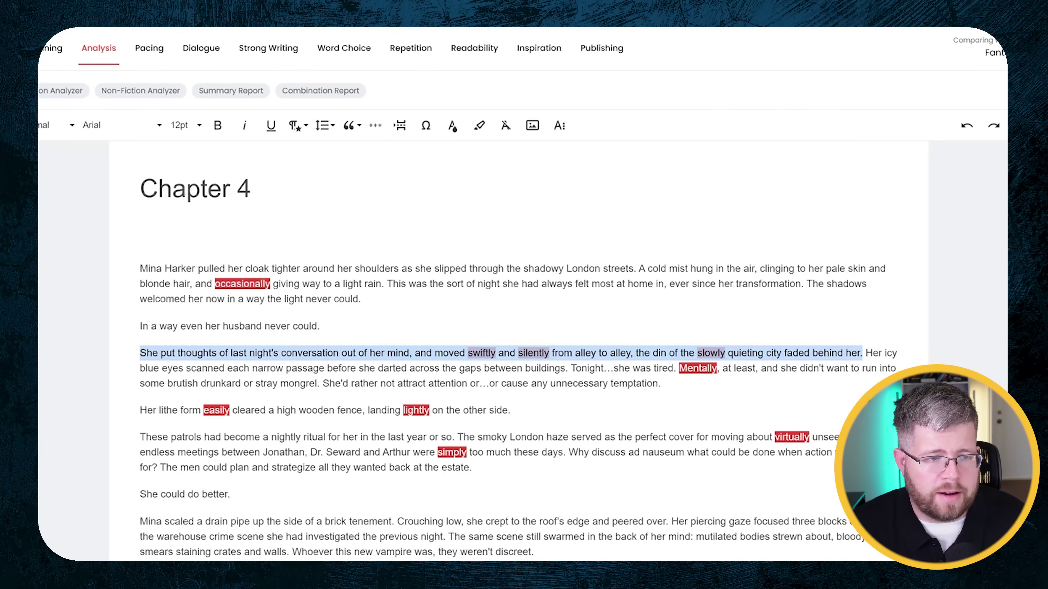
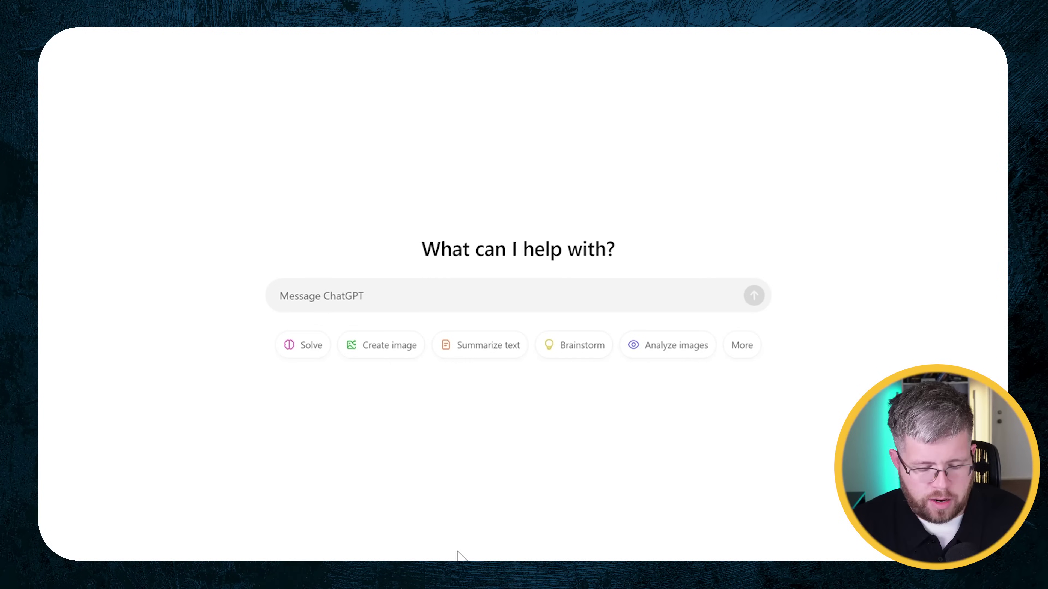
# Step: In ChatGPT, start a prompt with "Here is a list of adverbs that are used excessively in my writing:" followed by a new line
pyautogui.write('He')
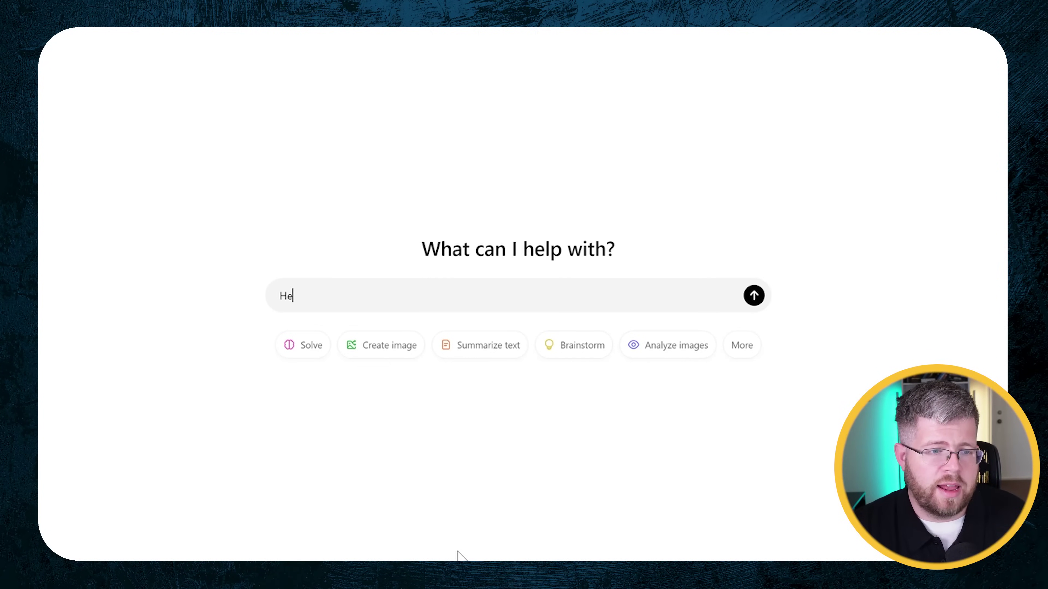
pyautogui.write('re is a list of adverbs that are use')
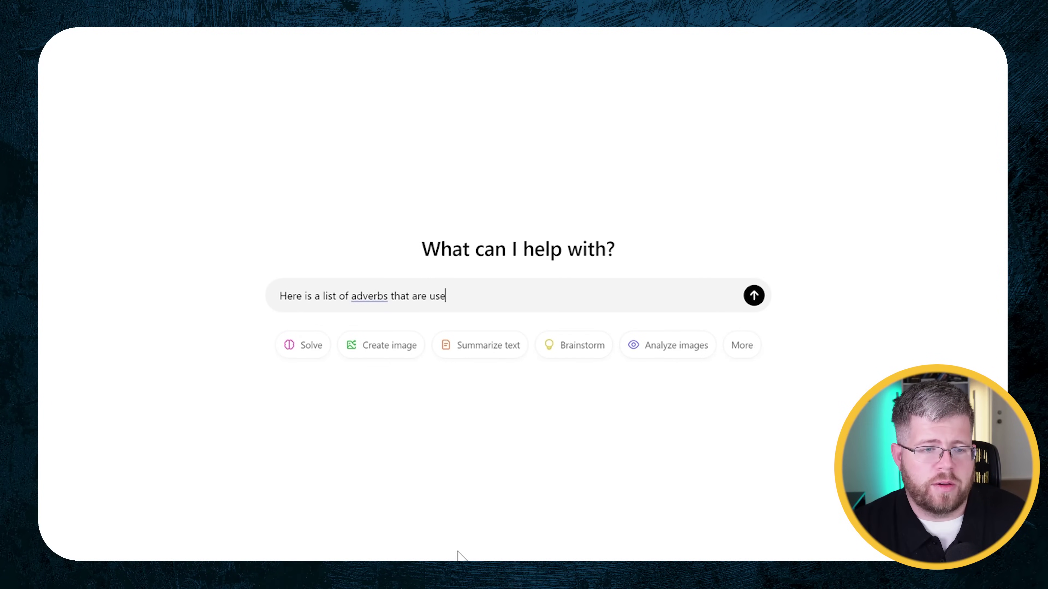
pyautogui.write('d excessive')
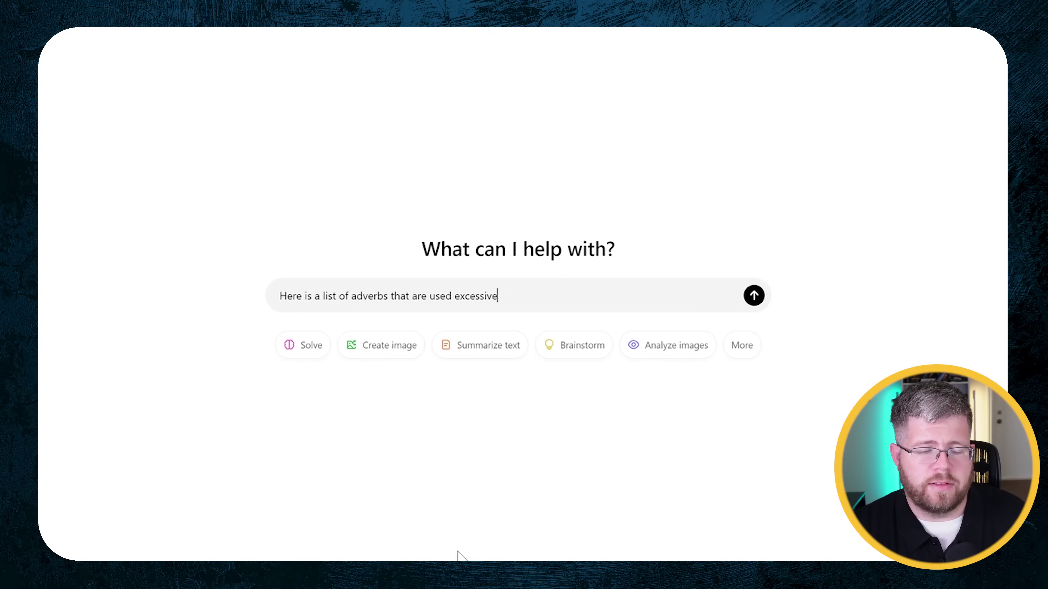
pyautogui.write('ly in my writing:')
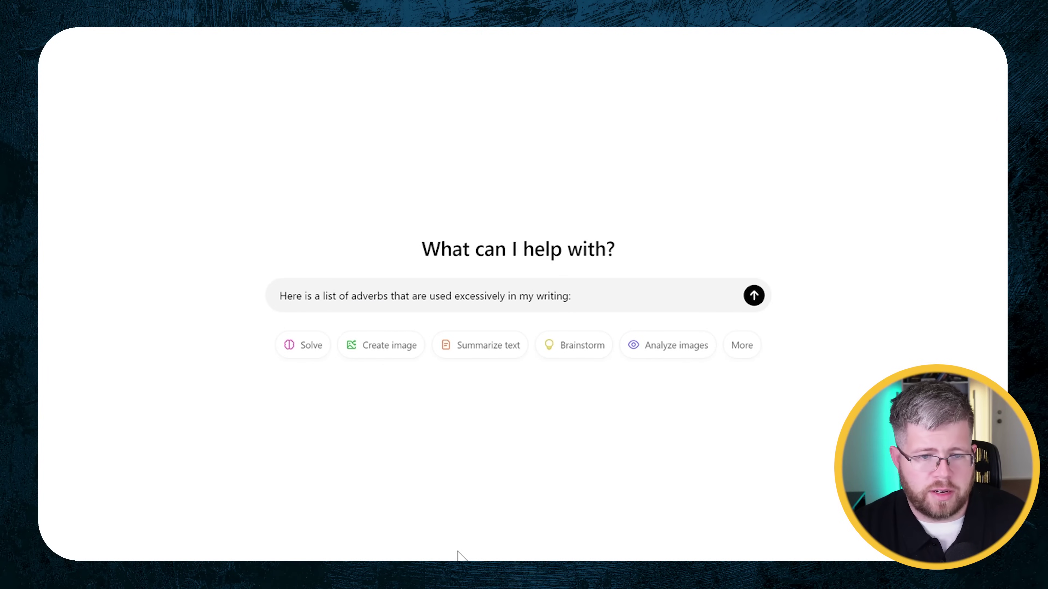
pyautogui.hotkey('shift', 'Return')
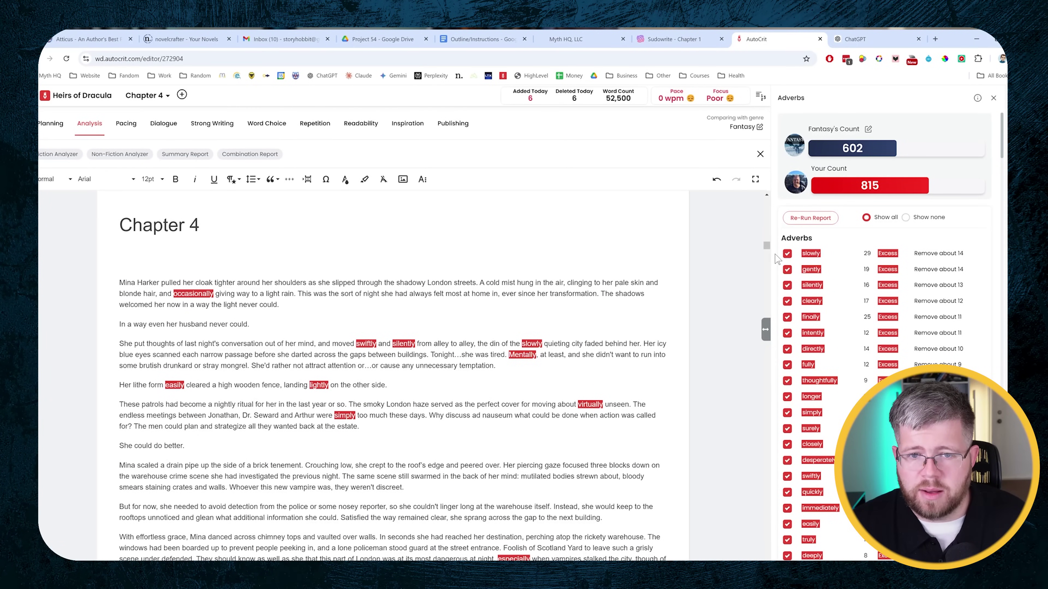
# Step: Copy all excess adverb entries from "slowly" to "gruffly" in AutoCrit's Adverbs report and paste them as plain text into the ChatGPT prompt
pyautogui.moveTo(780, 254); pyautogui.dragTo(907, 433)
pyautogui.click(908, 434)
pyautogui.scroll(12, 856, 254)
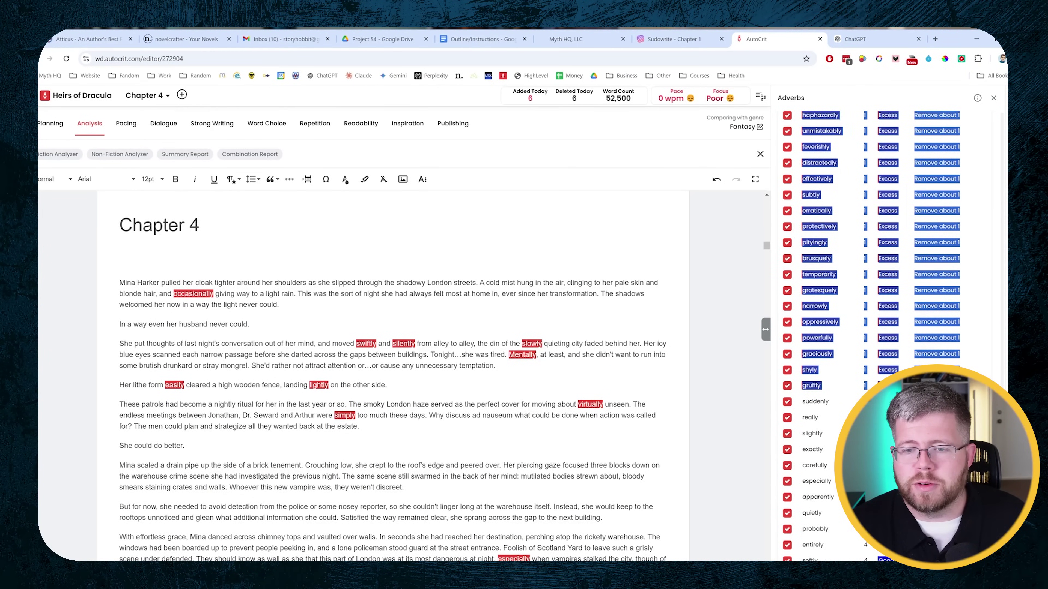
pyautogui.click(863, 40)
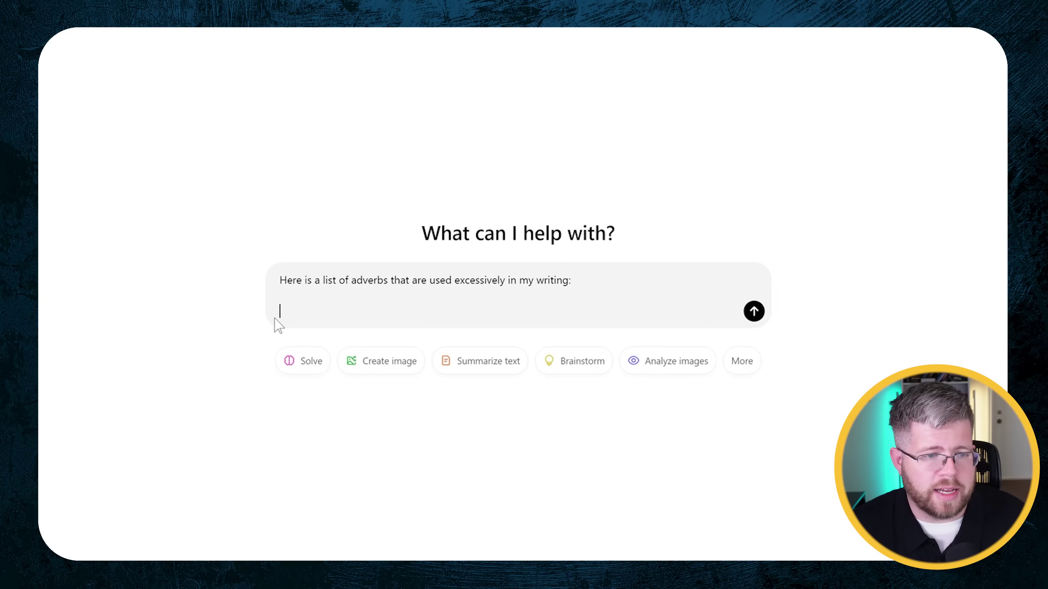
pyautogui.rightClick(275, 317)
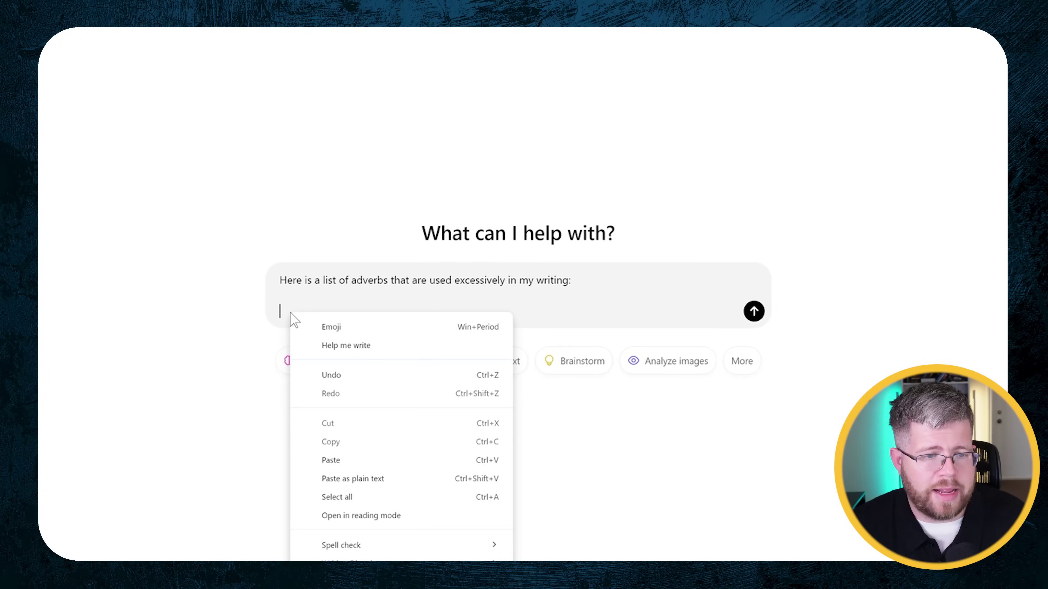
pyautogui.click(382, 478)
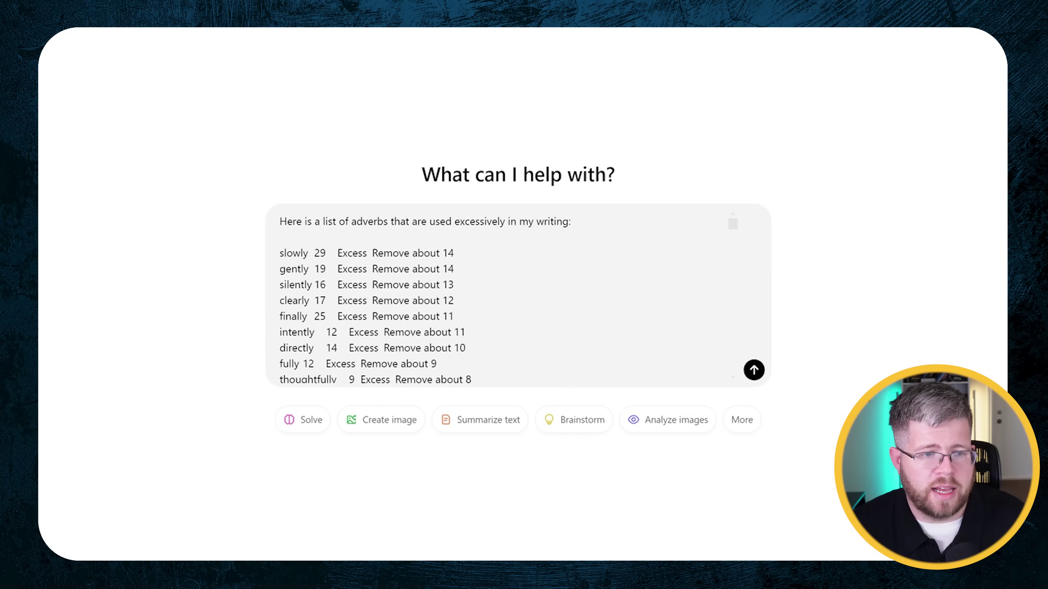
pyautogui.scroll(-15, 517, 295)
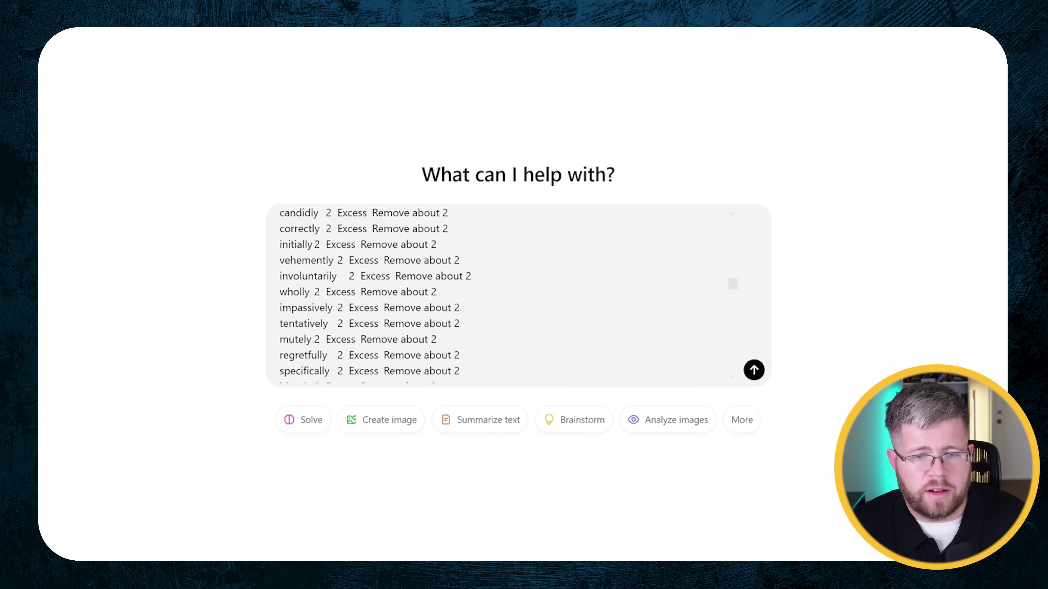
pyautogui.scroll(-12, 518, 295)
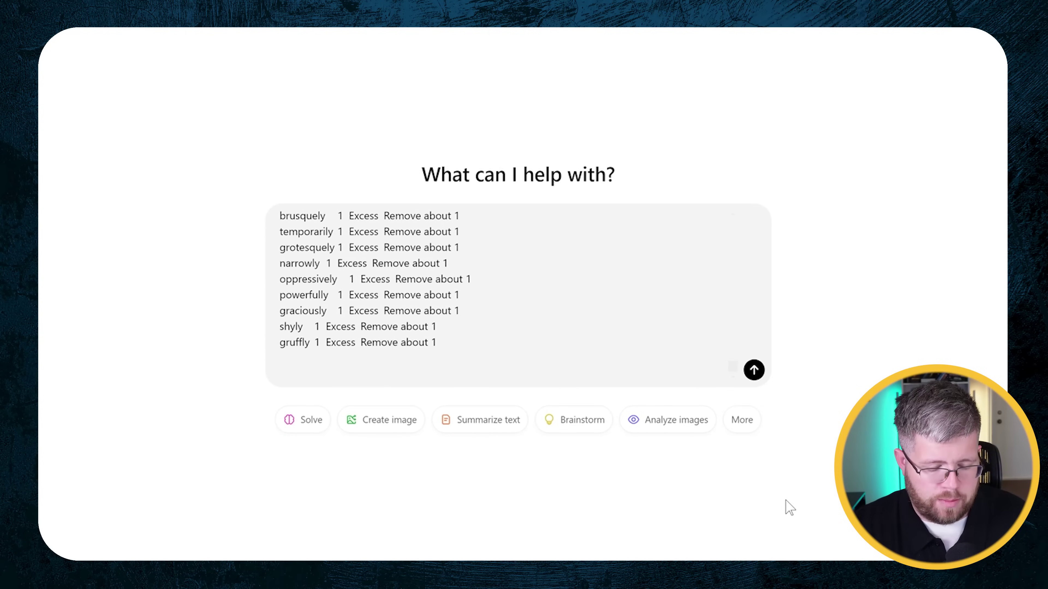
# Step: Below the list, instruct ChatGPT to find any of the above adverbs in the following chapter and remove them while maintaining the sentence's meaning
pyautogui.write('THe following is a chapter of my writing. If you see any ')
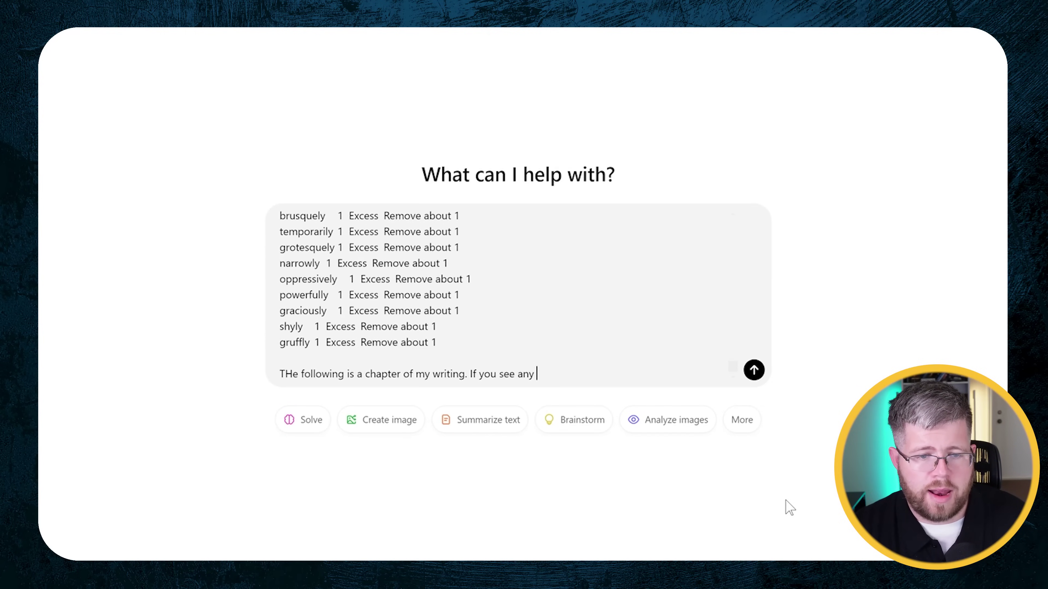
pyautogui.write('of the above adverbs, find a way to either remove it')
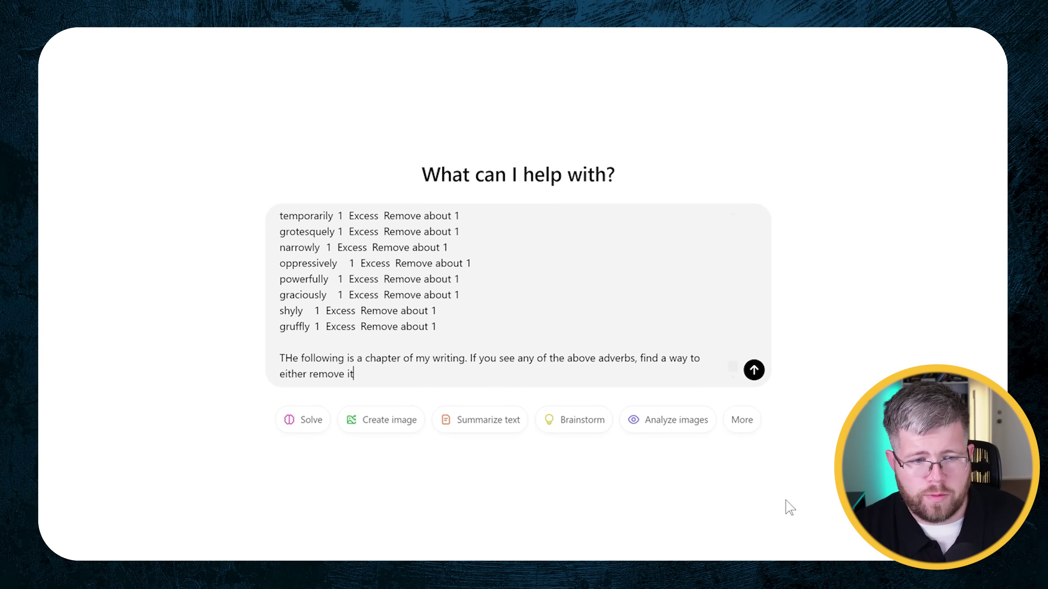
pyautogui.write(' and still main')
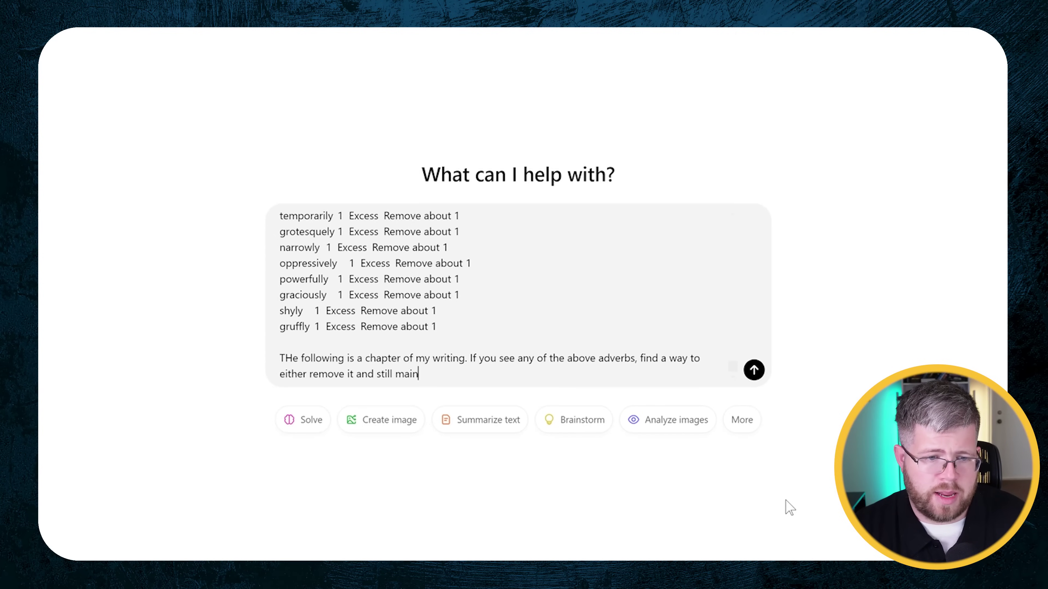
pyautogui.write('tain the meani')
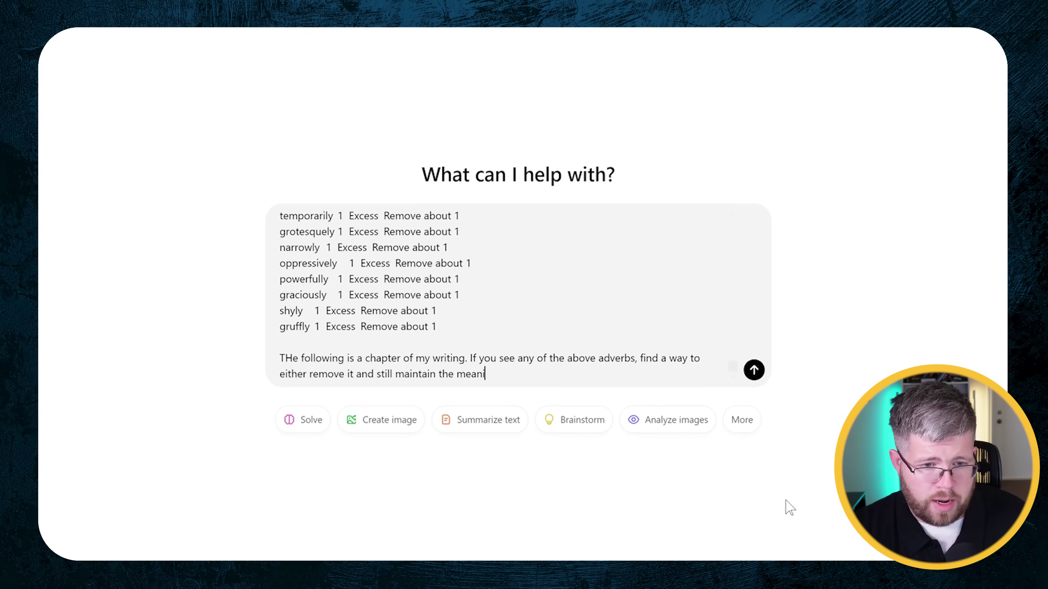
pyautogui.write('ng of the sentence, or e')
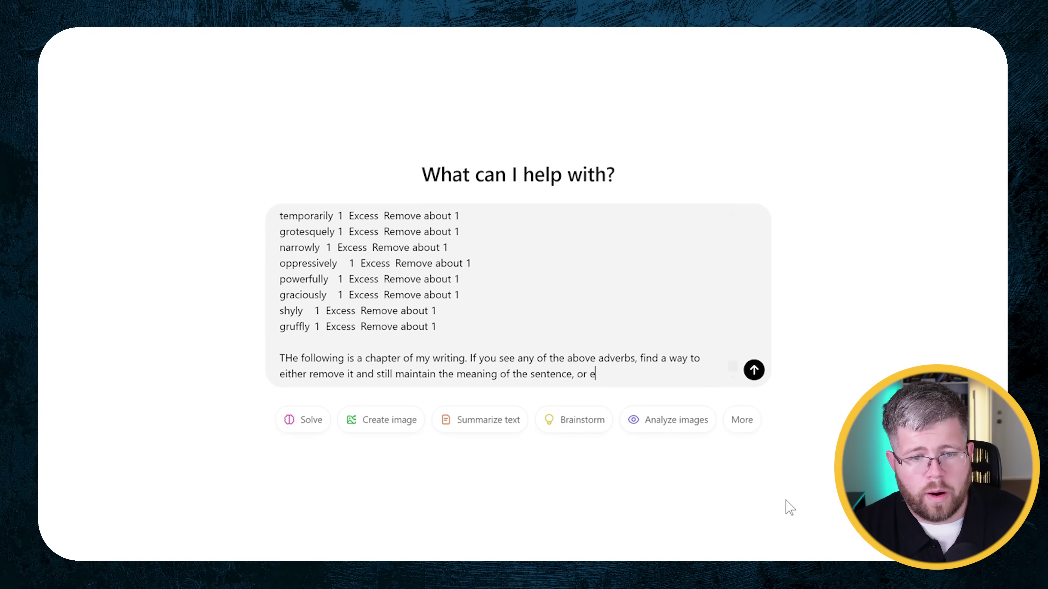
# Step: Add the alternatives of enhancing the sentence with more showing instead of telling, or improving it in any other way without the adverb
pyautogui.write('nhance the sentence to')
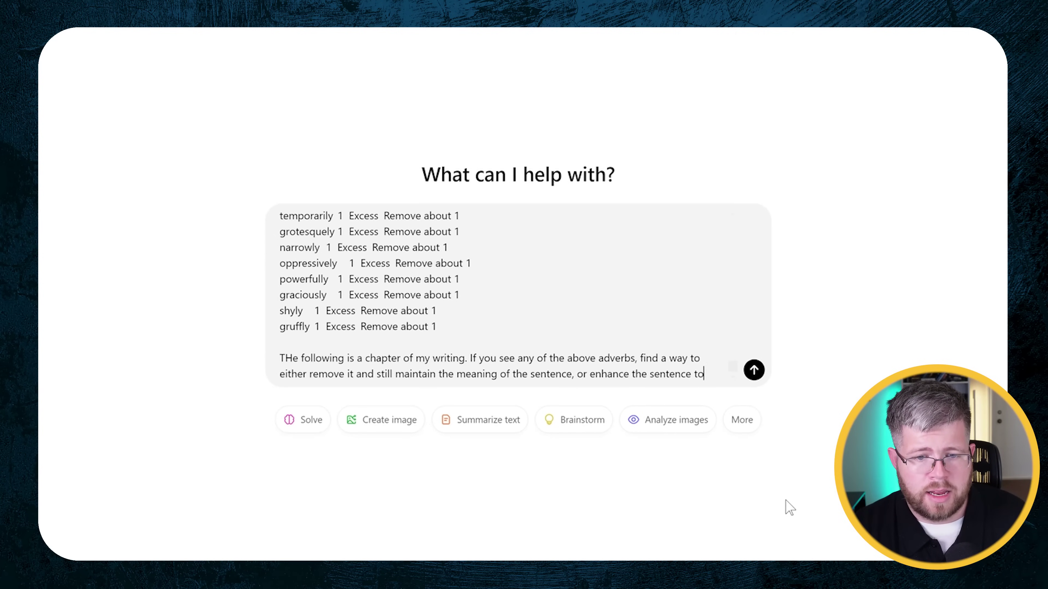
pyautogui.write(' get the same meaning')
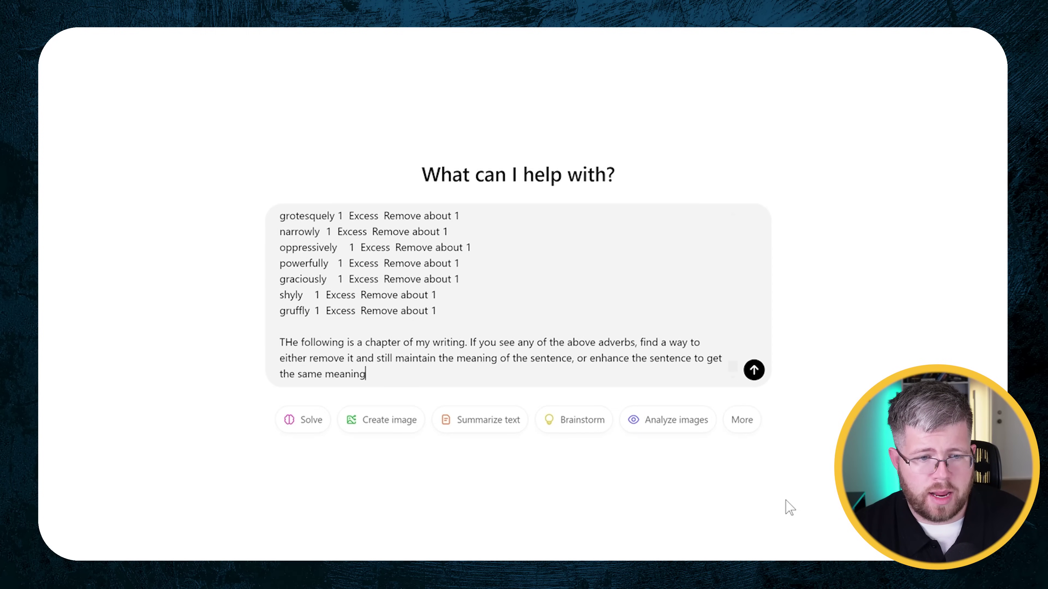
pyautogui.write(' with more shoring instead of tell')
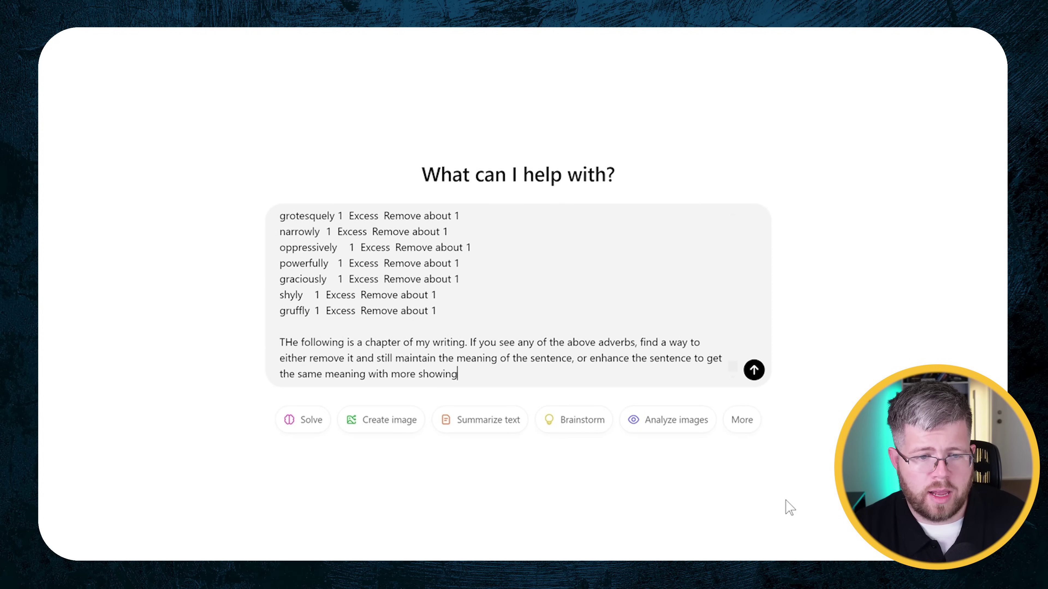
pyautogui.write('ing, or any other way of improving the sentence without the use of the ad')
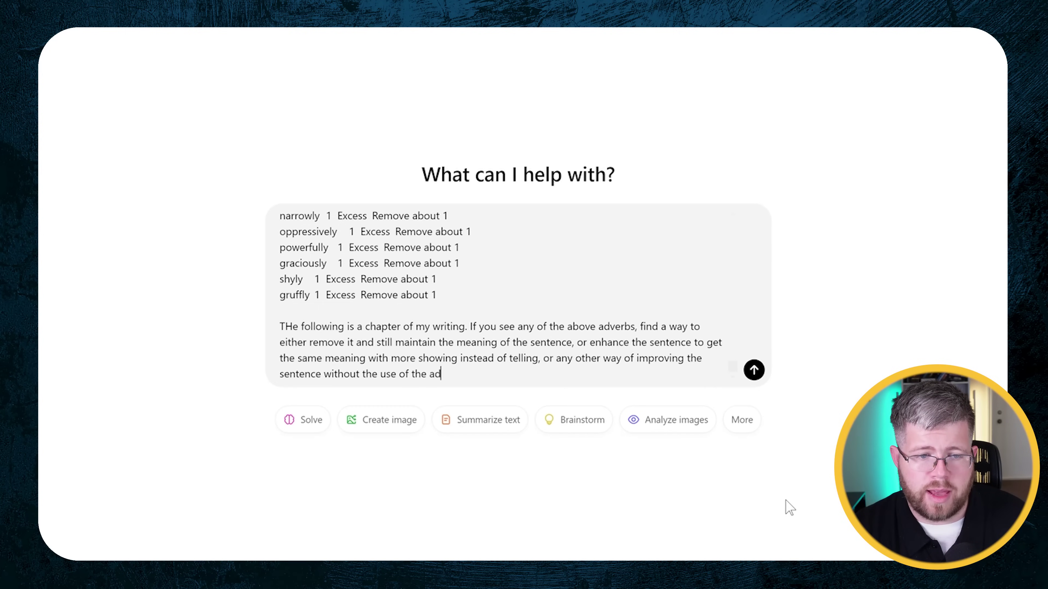
# Step: End the instructions with "Do not change anything else about the prose, just focus on the adverbs." followed by a blank line
pyautogui.write('verb. Do not ')
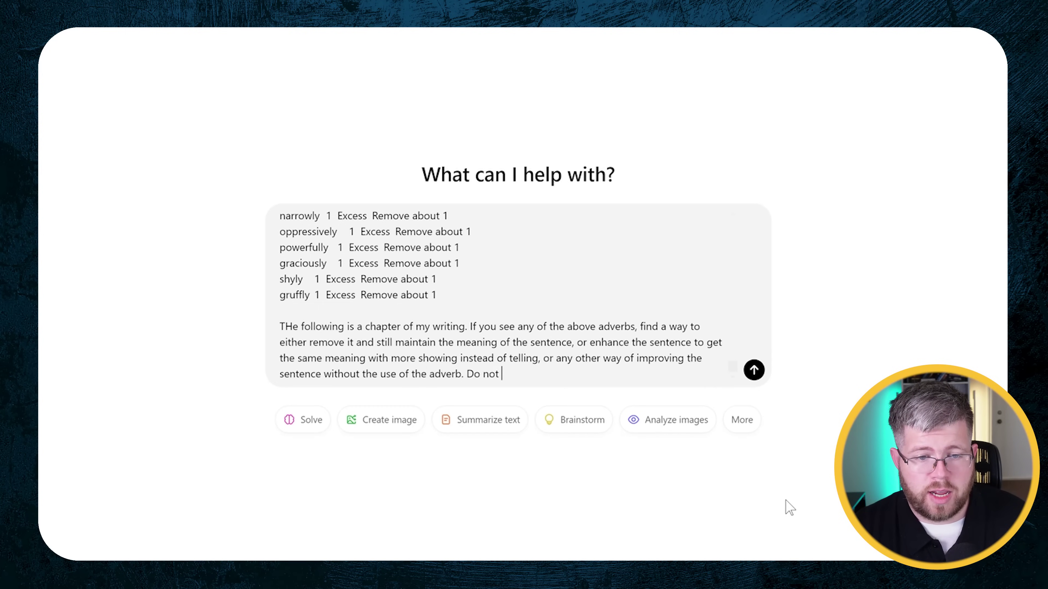
pyautogui.write('change anything else about th')
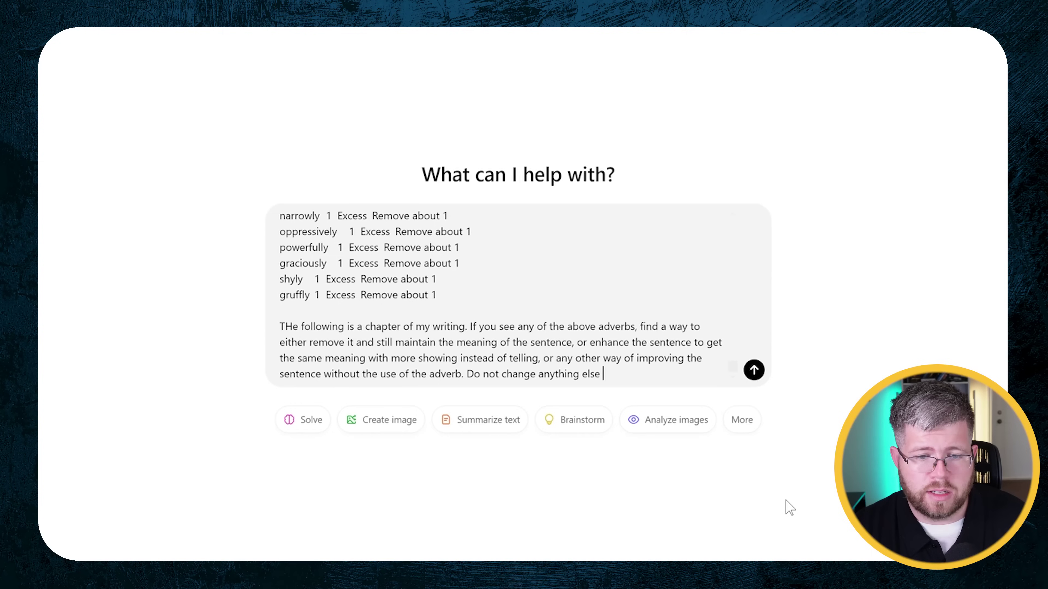
pyautogui.write('e prose, just focus on rthe adverbs.')
pyautogui.hotkey('shift', 'Return')
pyautogui.hotkey('shift', 'Return')
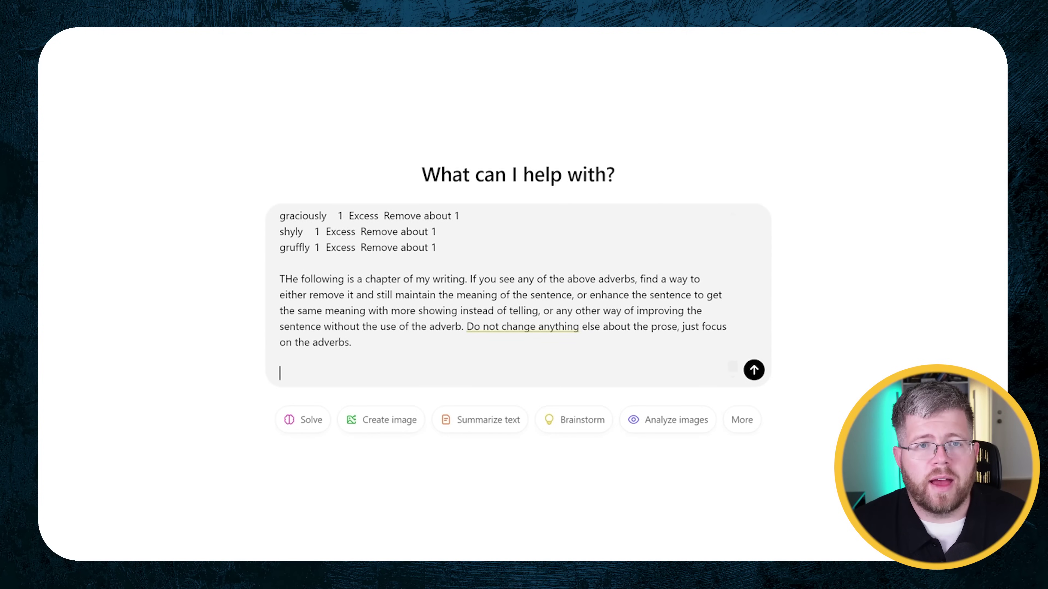
# Step: Copy the full Chapter 4 text from AutoCrit, paste it at the end of the ChatGPT prompt and send the prompt
pyautogui.click(795, 41)
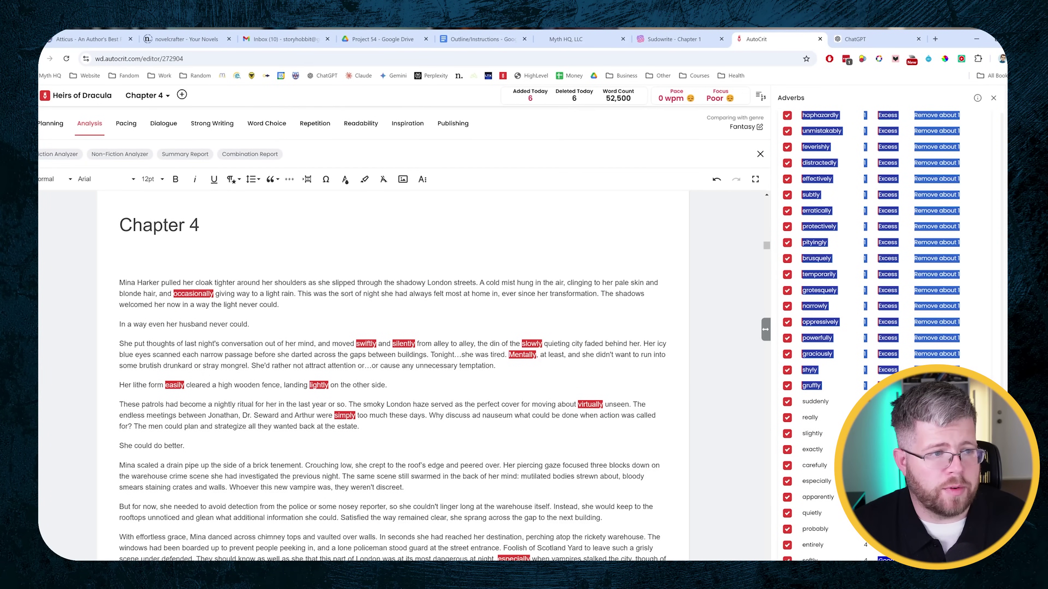
pyautogui.hotkey('ctrl', 'a')
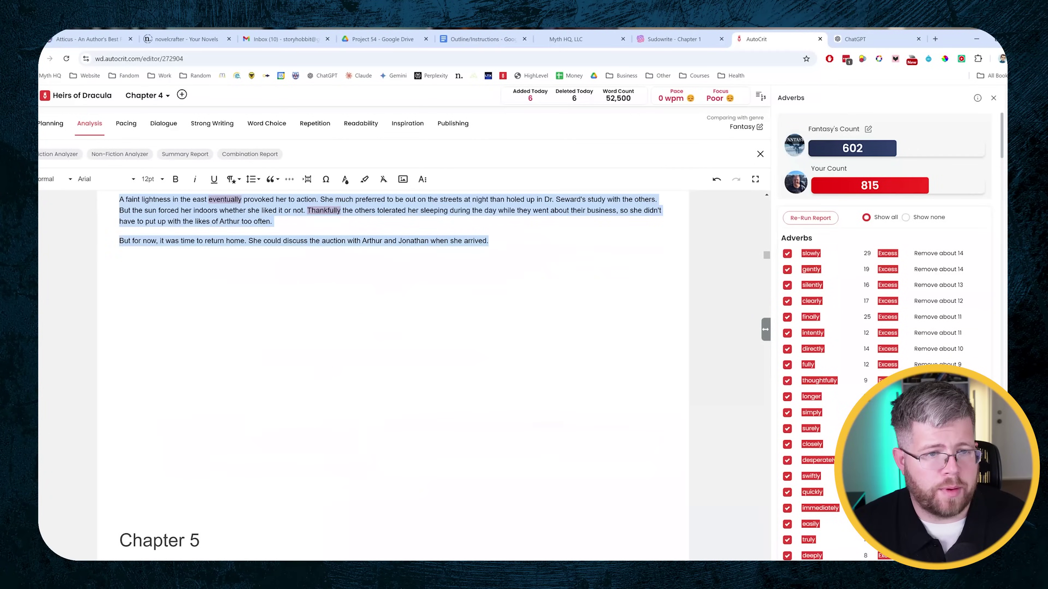
pyautogui.hotkey('ctrl', 'Tab')
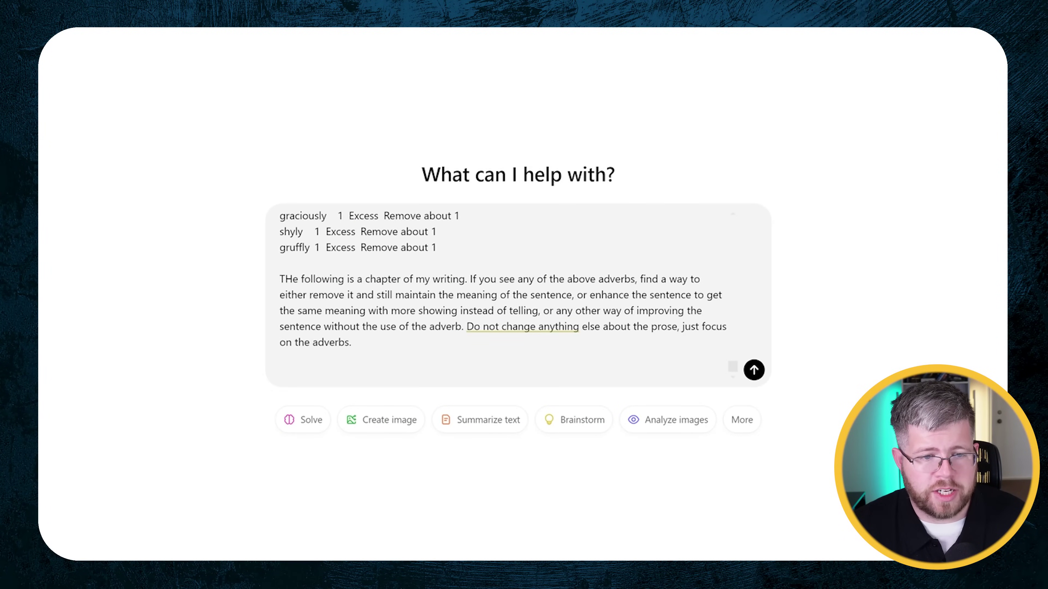
pyautogui.hotkey('ctrl', 'v')
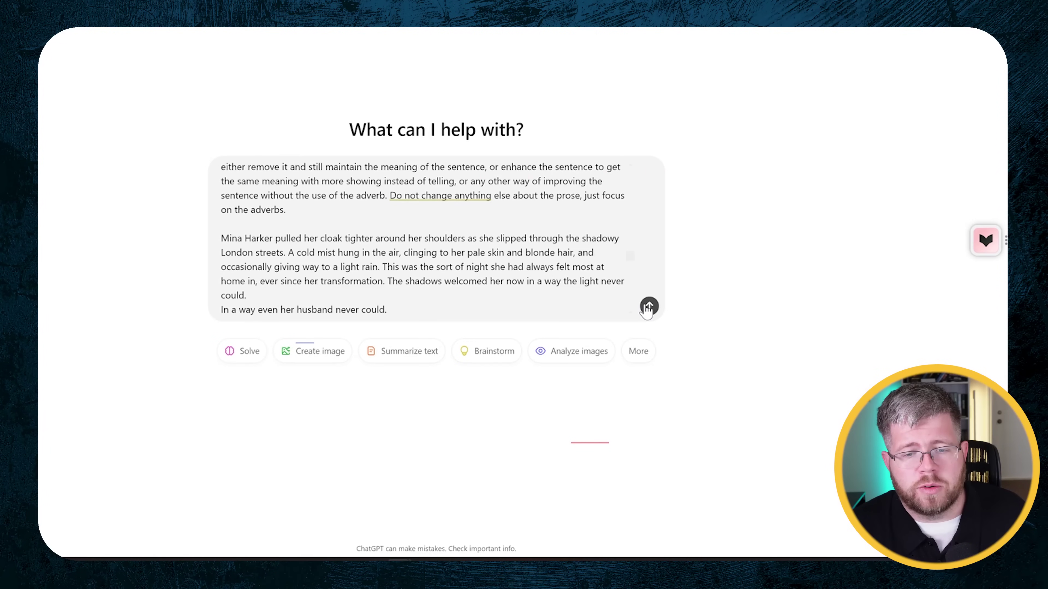
pyautogui.click(646, 306)
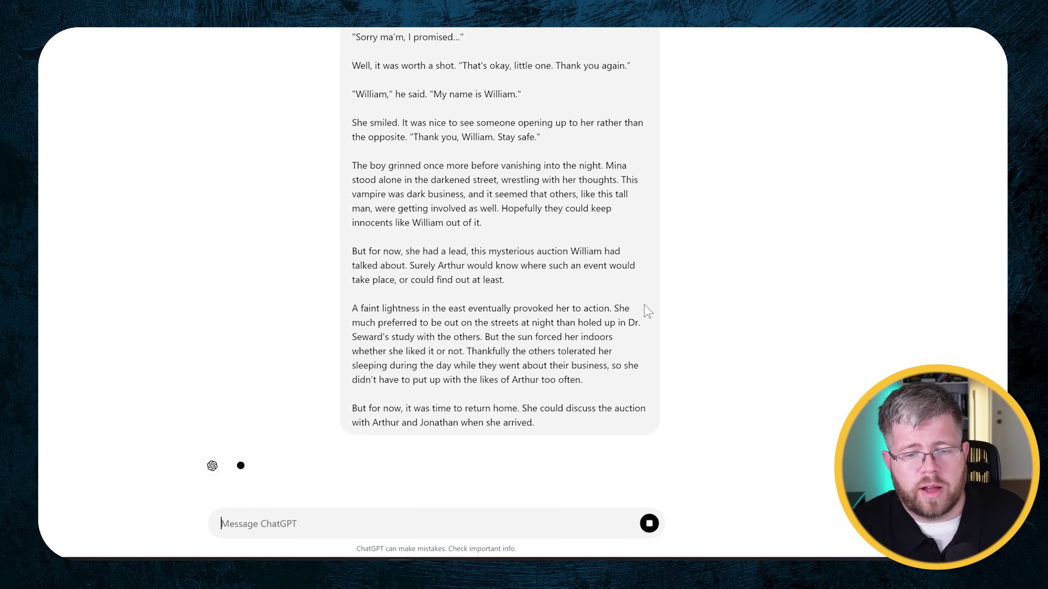
pyautogui.scroll(-3, 678, 369)
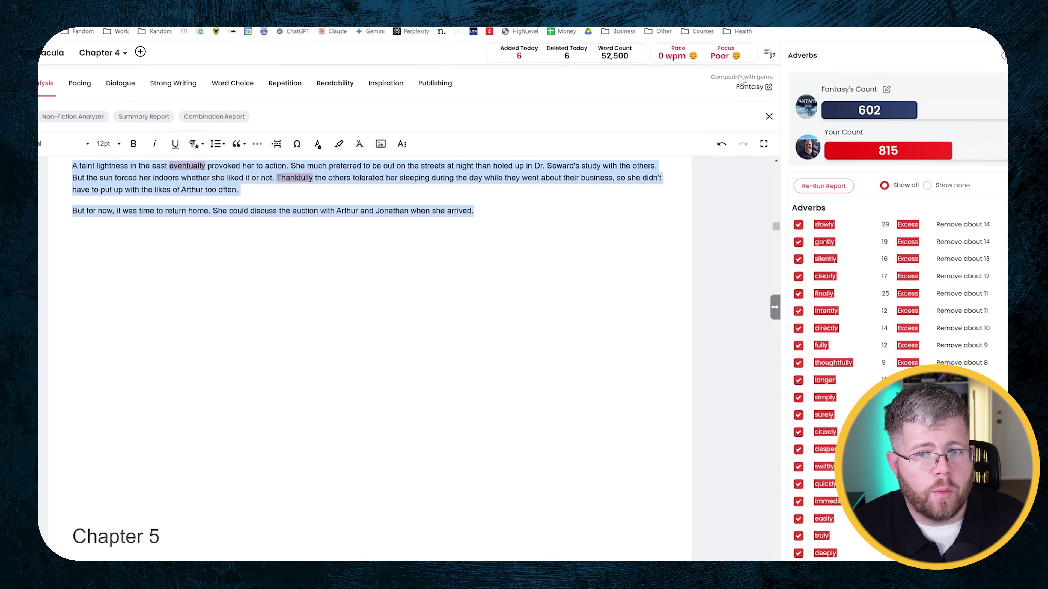
pyautogui.scroll(6, 368, 309)
pyautogui.scroll(20, 370, 351)
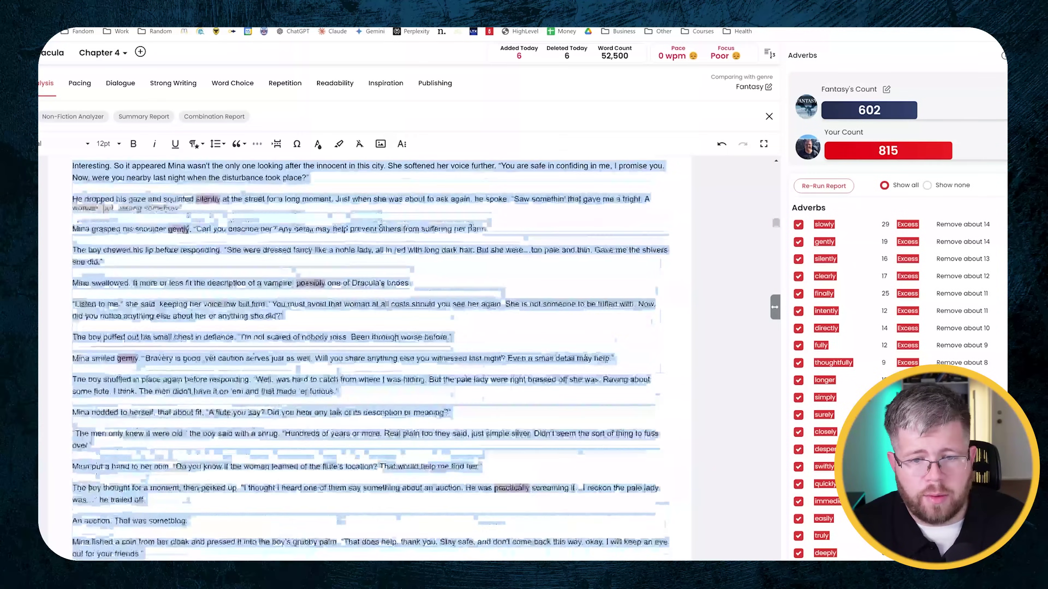
pyautogui.scroll(-4, 367, 350)
pyautogui.doubleClick(515, 318)
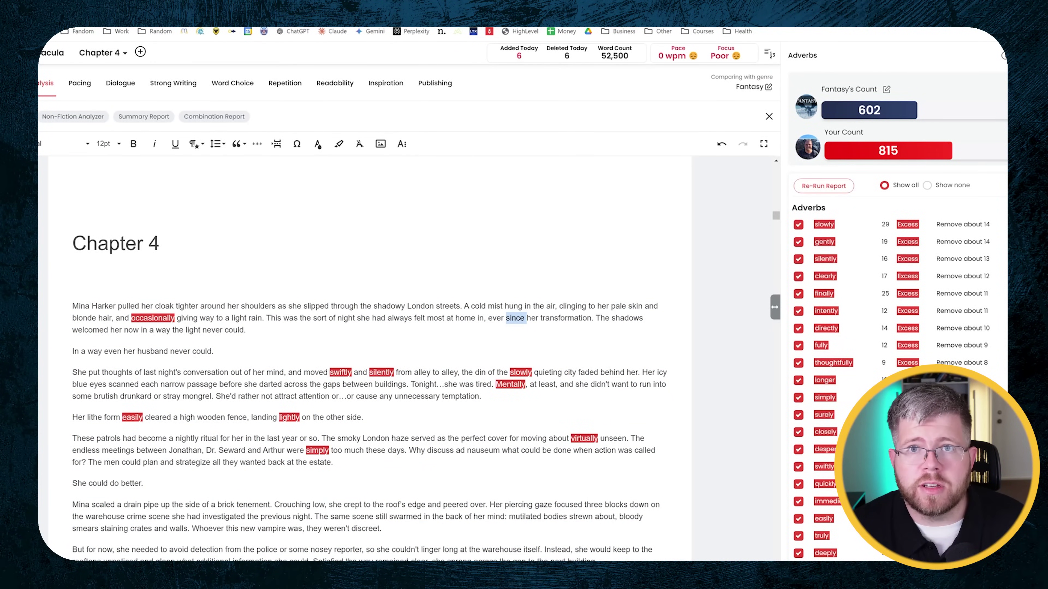
pyautogui.press('Down')
pyautogui.press('Down')
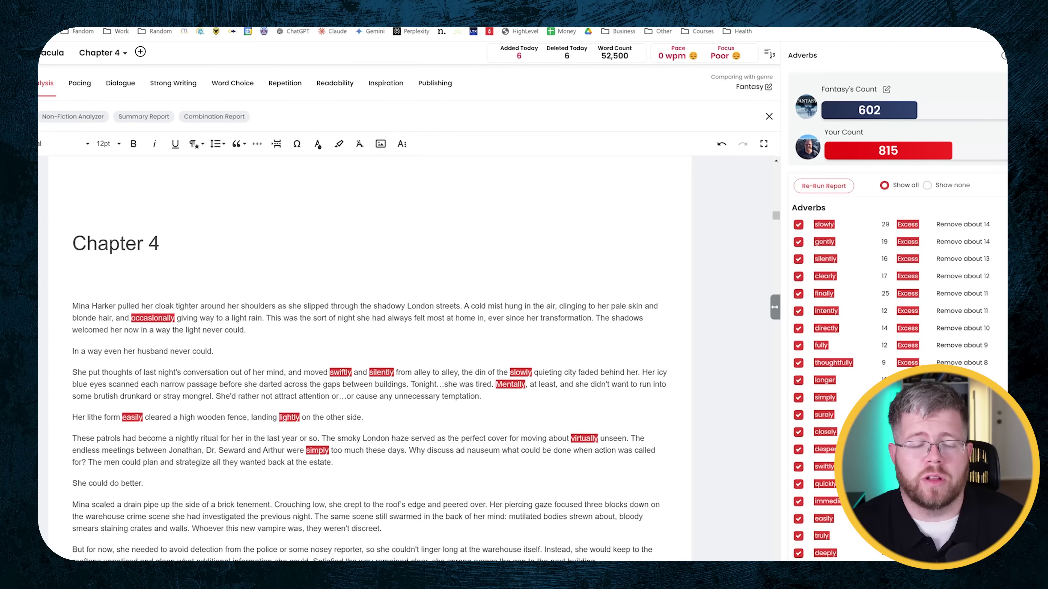
pyautogui.moveTo(879, 157); pyautogui.dragTo(904, 157)
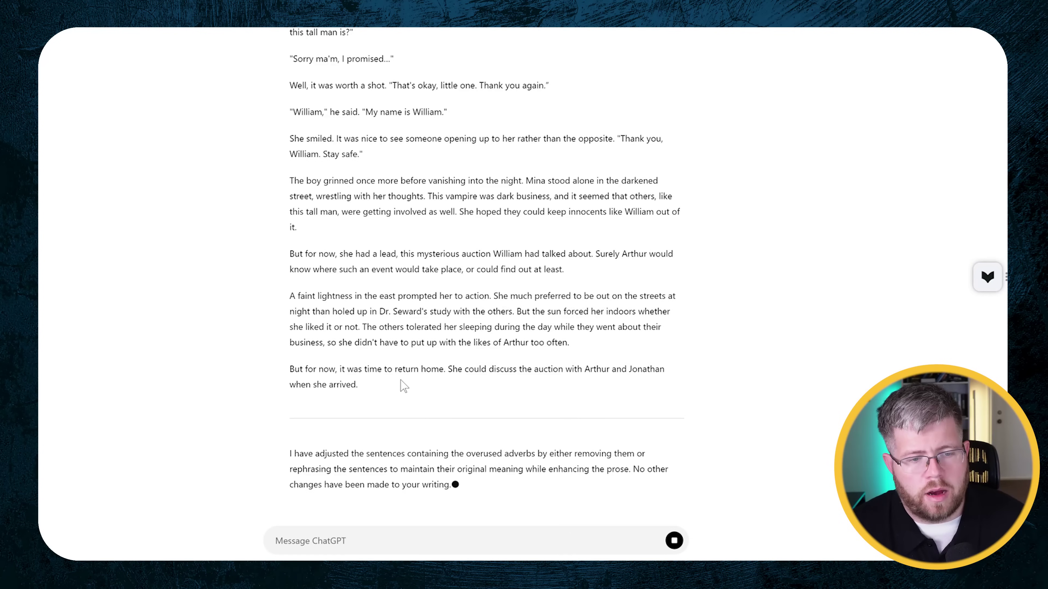
# Step: Copy the complete revised chapter from ChatGPT's response, leaving out its closing explanation
pyautogui.scroll(3, 402, 382)
pyautogui.scroll(-3, 402, 381)
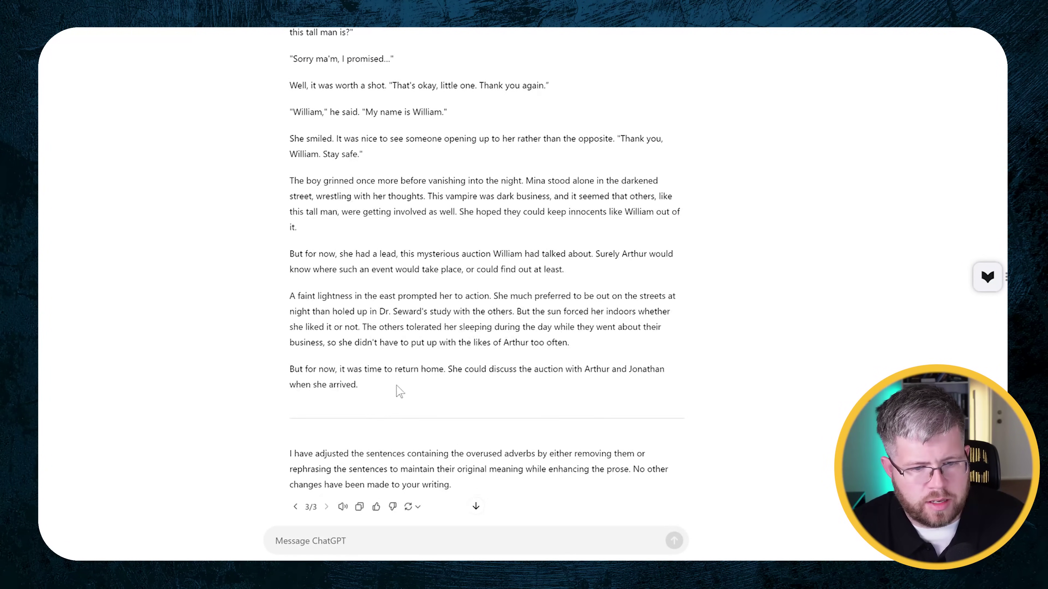
pyautogui.moveTo(383, 392); pyautogui.dragTo(289, 390)
pyautogui.hotkey('ctrl', 'c')
pyautogui.scroll(15, 444, 418)
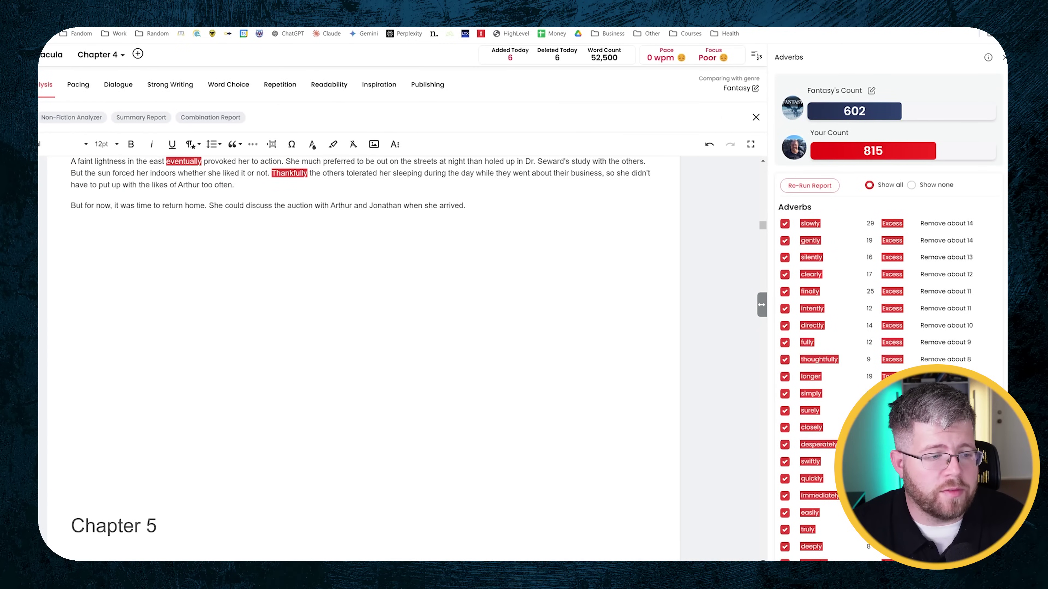
# Step: Replace the entire Chapter 4 text in AutoCrit with the copied revision and re-run the Adverbs report
pyautogui.moveTo(71, 474); pyautogui.dragTo(71, 384)
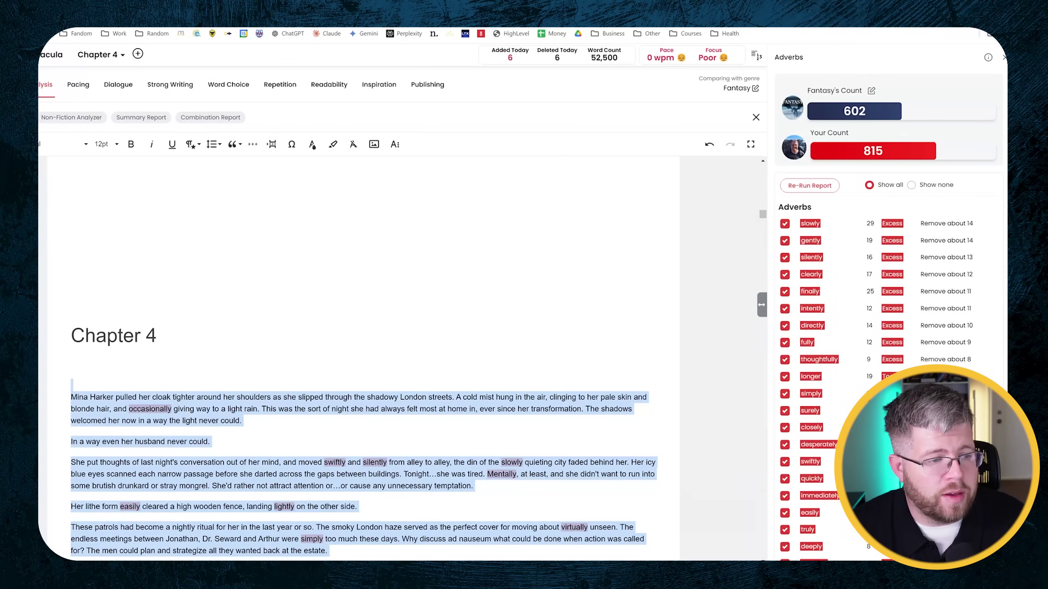
pyautogui.scroll(-5, 363, 359)
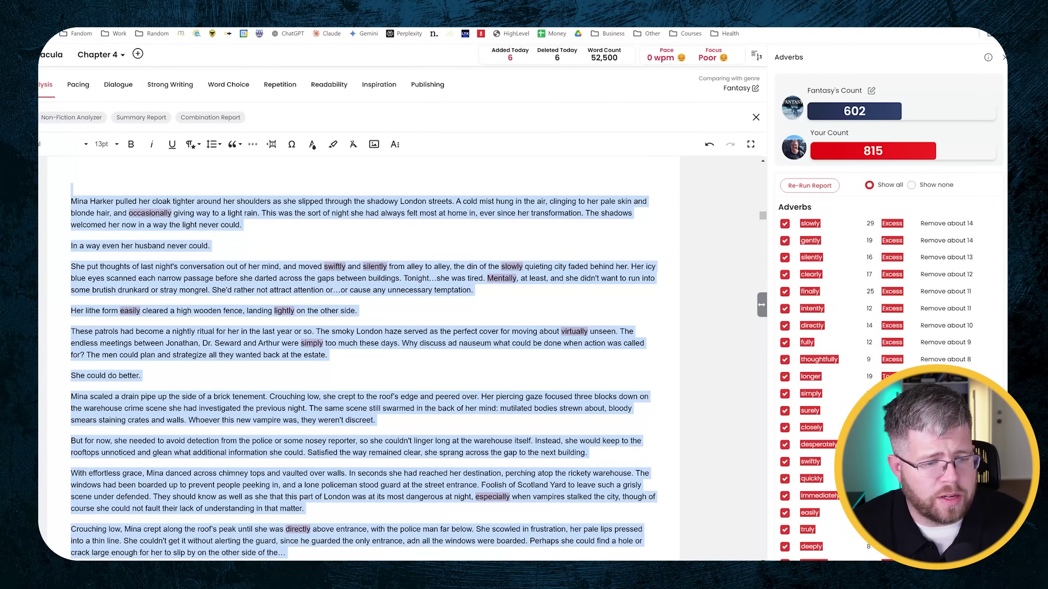
pyautogui.scroll(3, 363, 360)
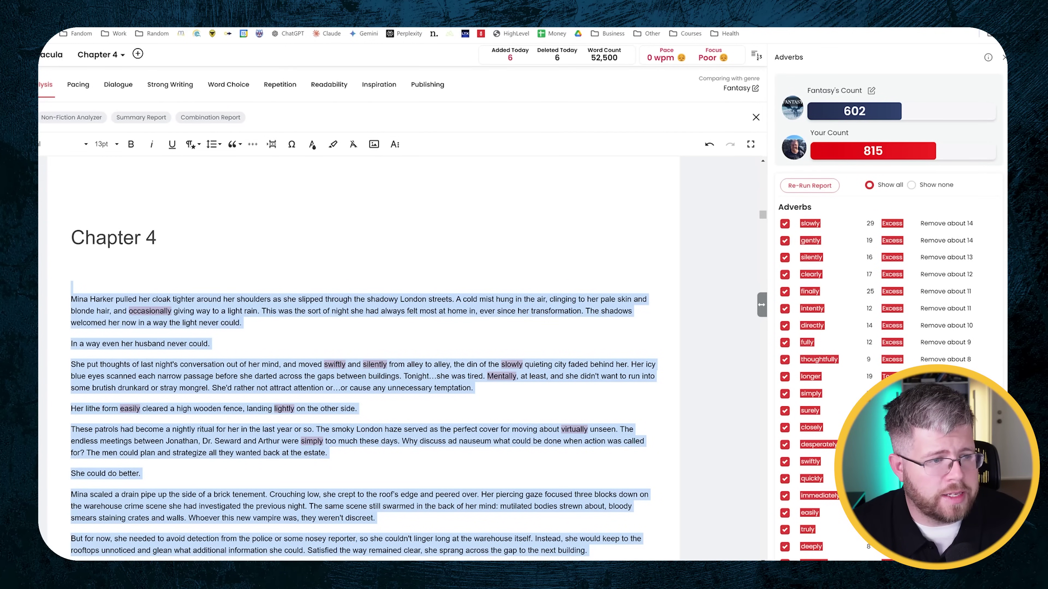
pyautogui.hotkey('ctrl', 'v')
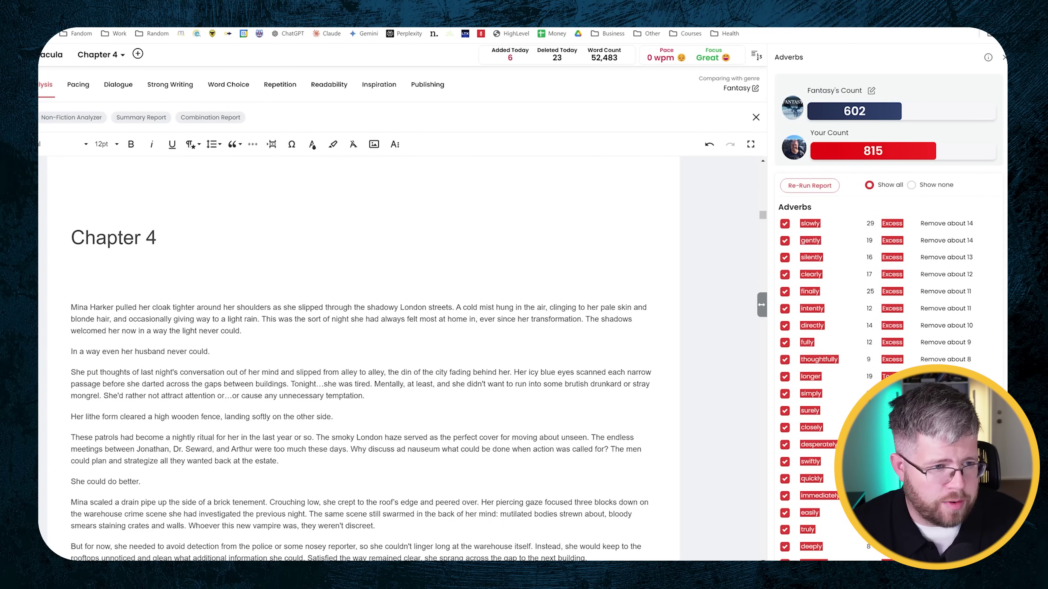
pyautogui.click(802, 187)
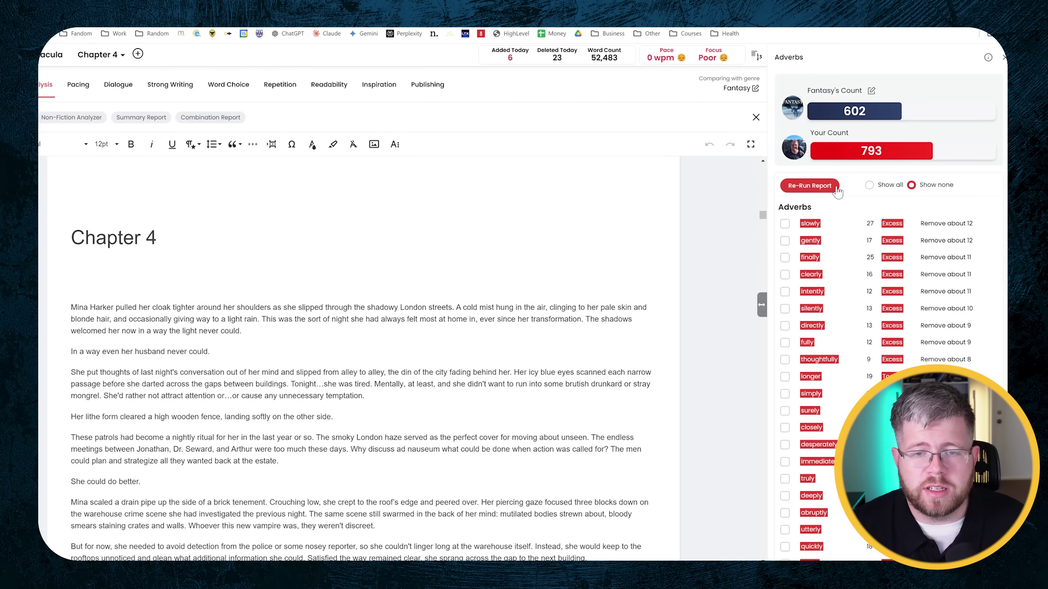
# Step: Highlight all reported adverbs in the manuscript and return to the opening of Chapter 4
pyautogui.click(869, 185)
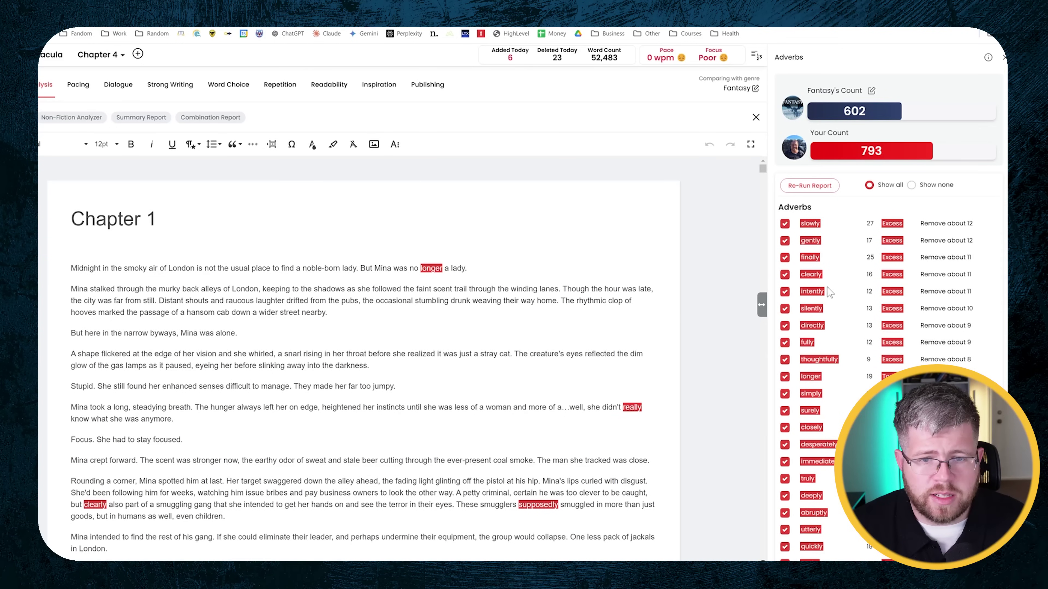
pyautogui.scroll(-5, 361, 357)
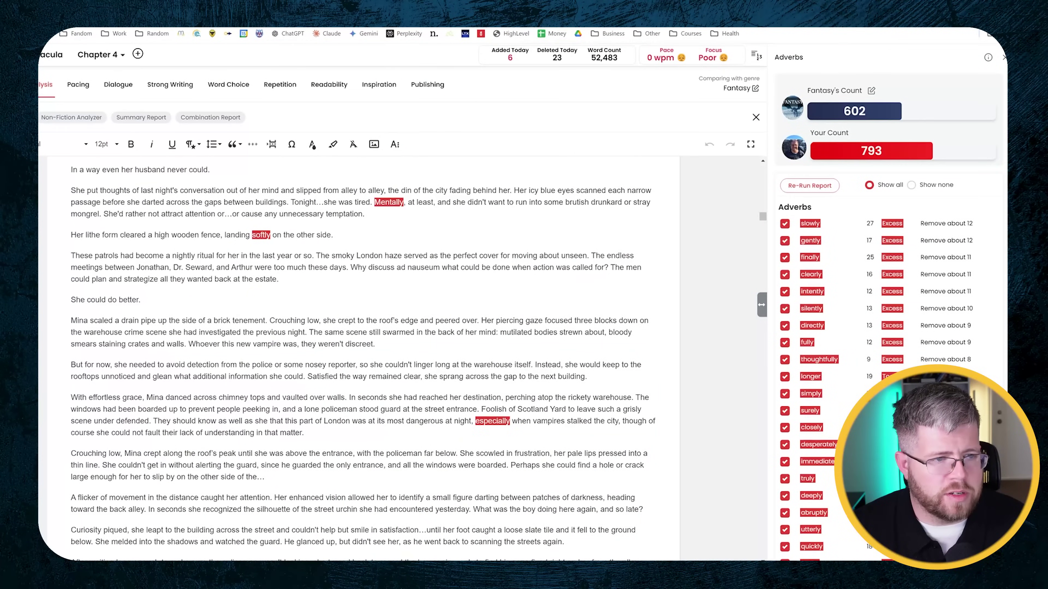
pyautogui.scroll(3, 363, 361)
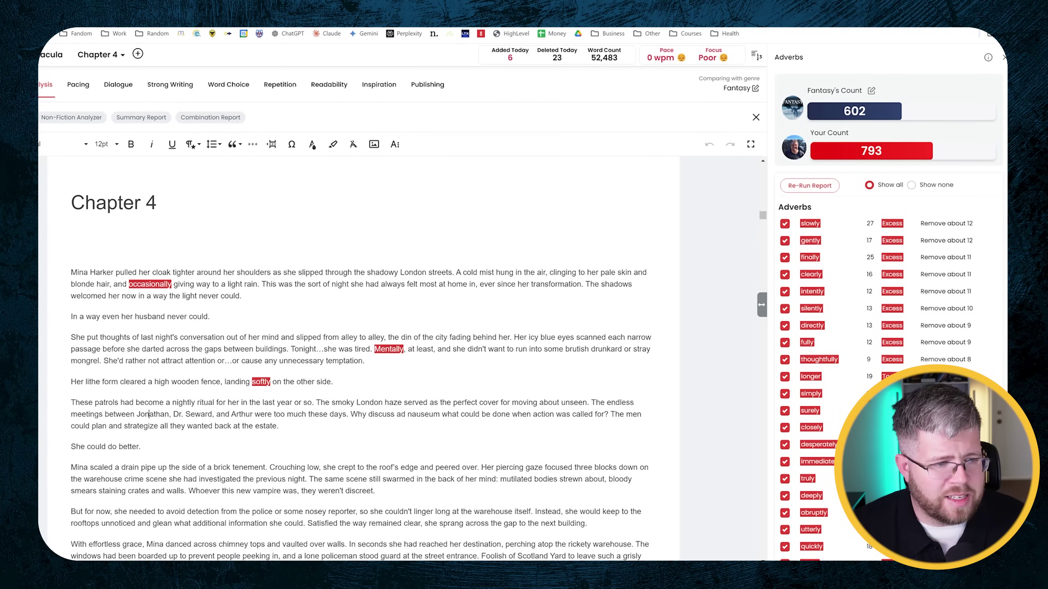
# Step: Examine the adverbs still flagged throughout Chapter 4, reading each one in its surrounding sentence to judge whether it should stay
pyautogui.hotkey('shift', 'End')
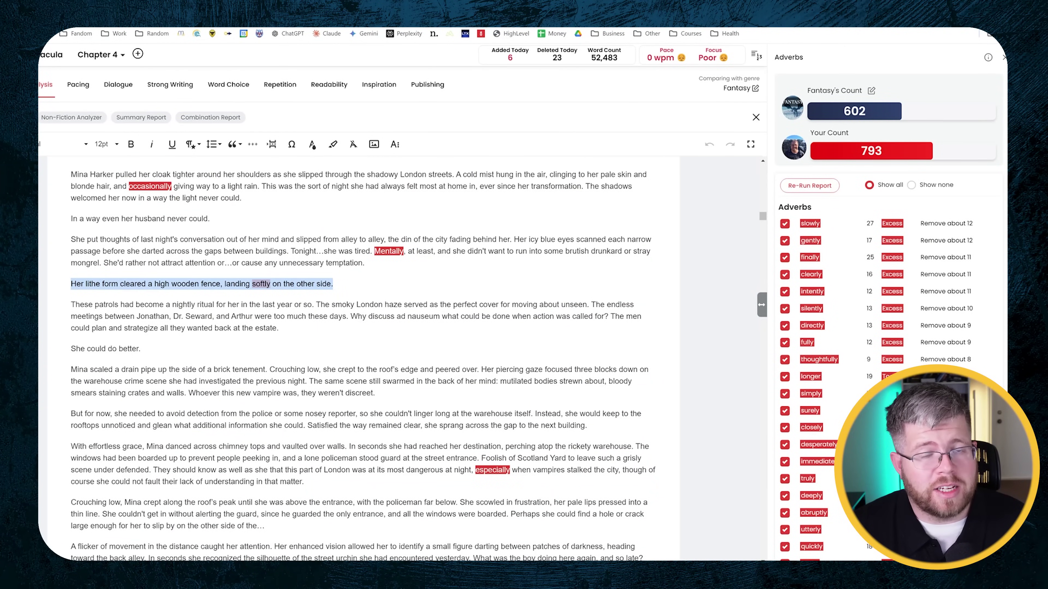
pyautogui.moveTo(389, 251); pyautogui.dragTo(404, 251)
pyautogui.click(364, 263)
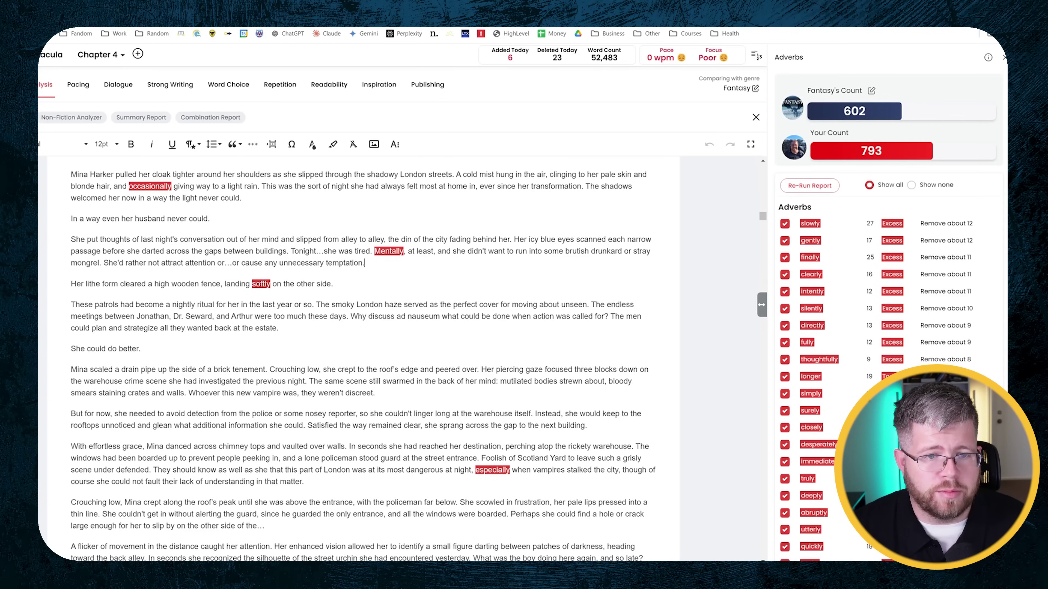
pyautogui.scroll(-3, 363, 355)
pyautogui.moveTo(470, 322); pyautogui.dragTo(511, 323)
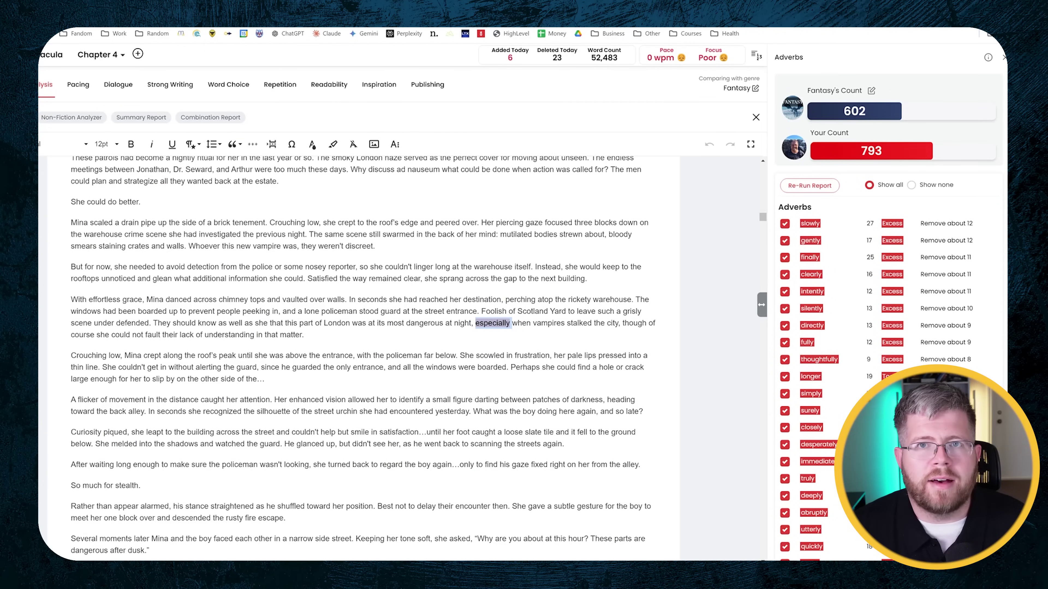
pyautogui.scroll(-1, 363, 355)
pyautogui.scroll(1, 363, 355)
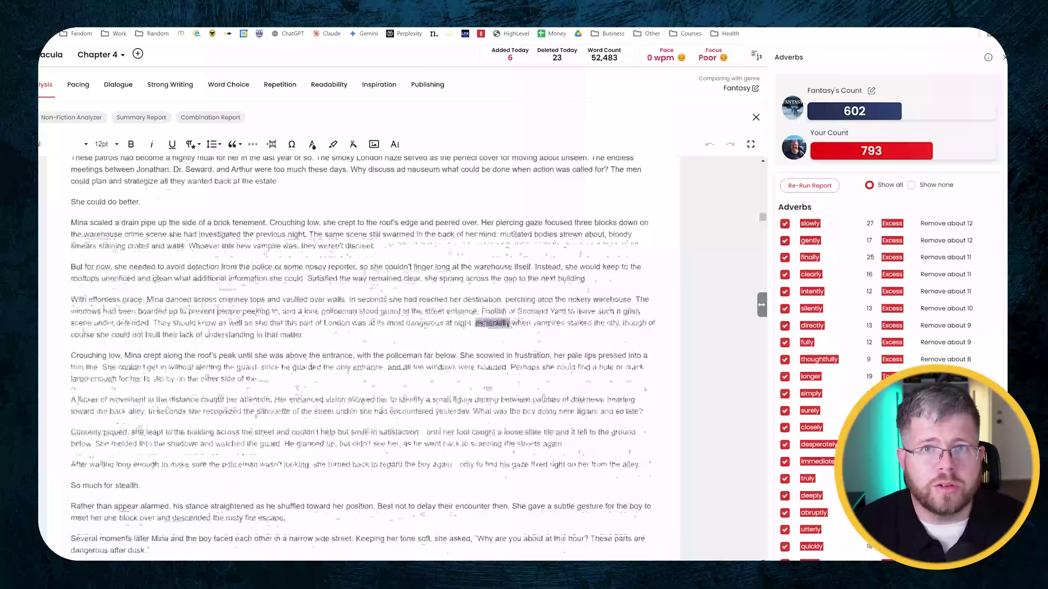
pyautogui.scroll(-5, 363, 355)
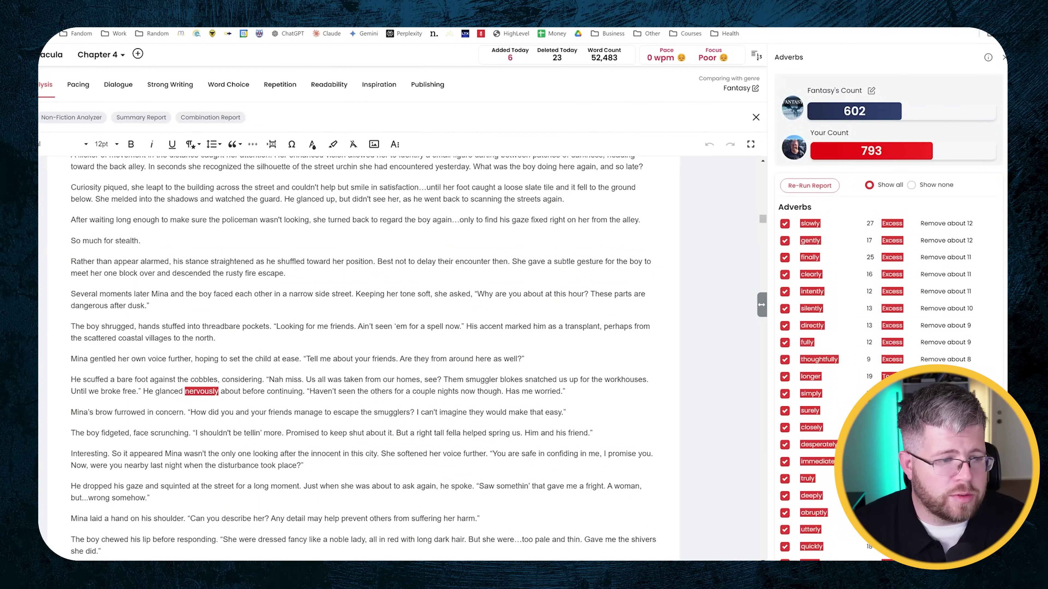
pyautogui.moveTo(143, 391); pyautogui.dragTo(303, 391)
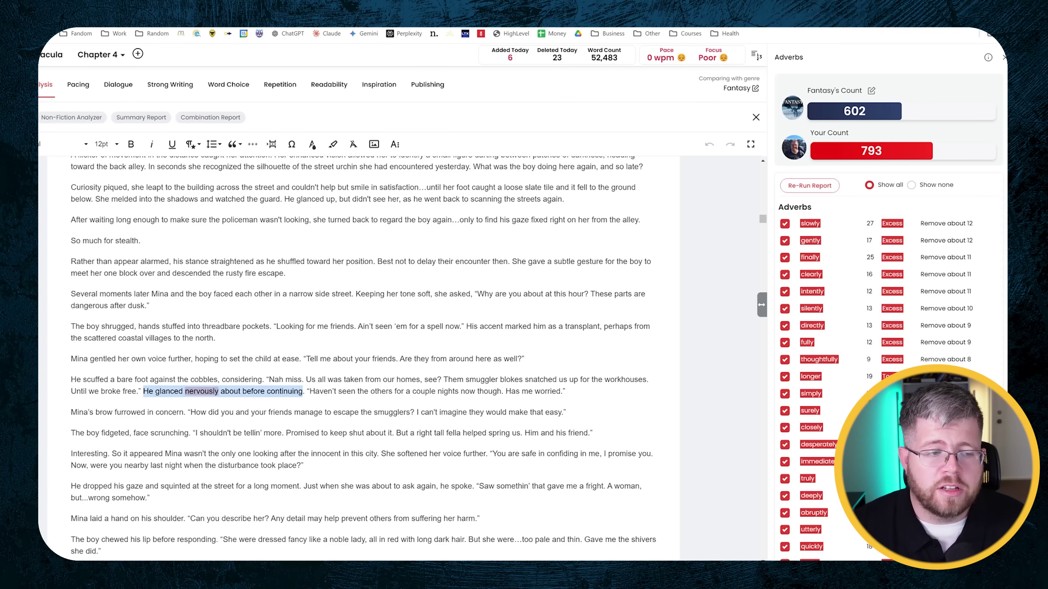
pyautogui.scroll(-5, 363, 355)
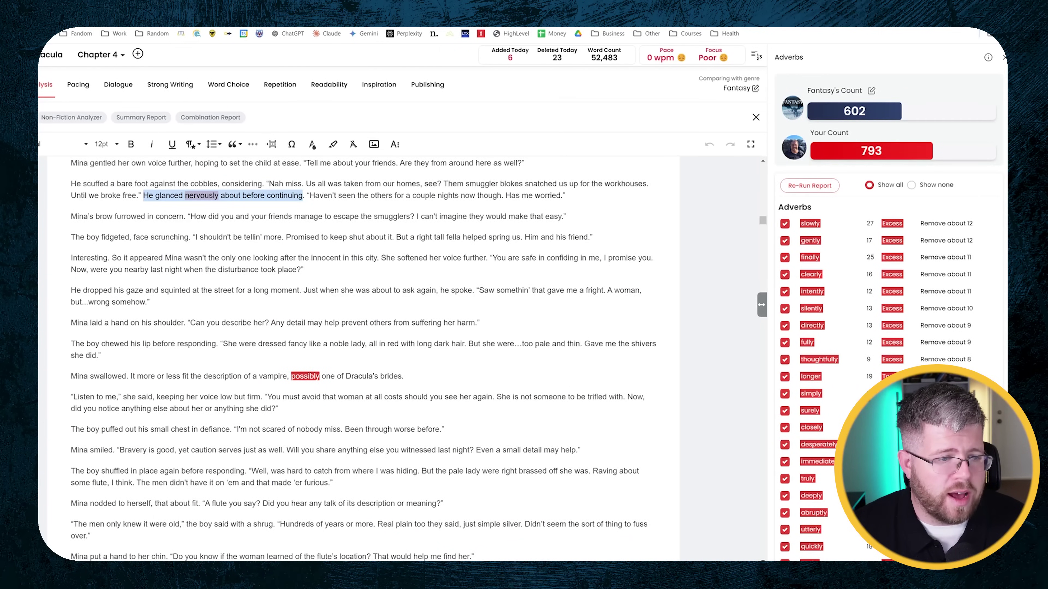
pyautogui.scroll(-10, 363, 355)
pyautogui.scroll(12, 363, 355)
pyautogui.scroll(15, 363, 355)
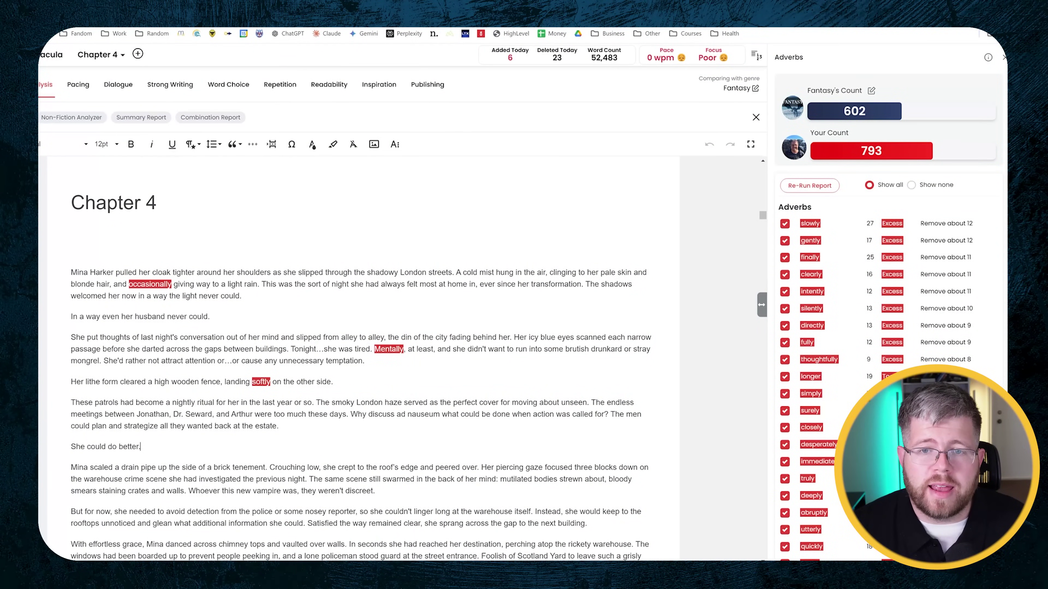
pyautogui.moveTo(859, 154); pyautogui.dragTo(883, 156)
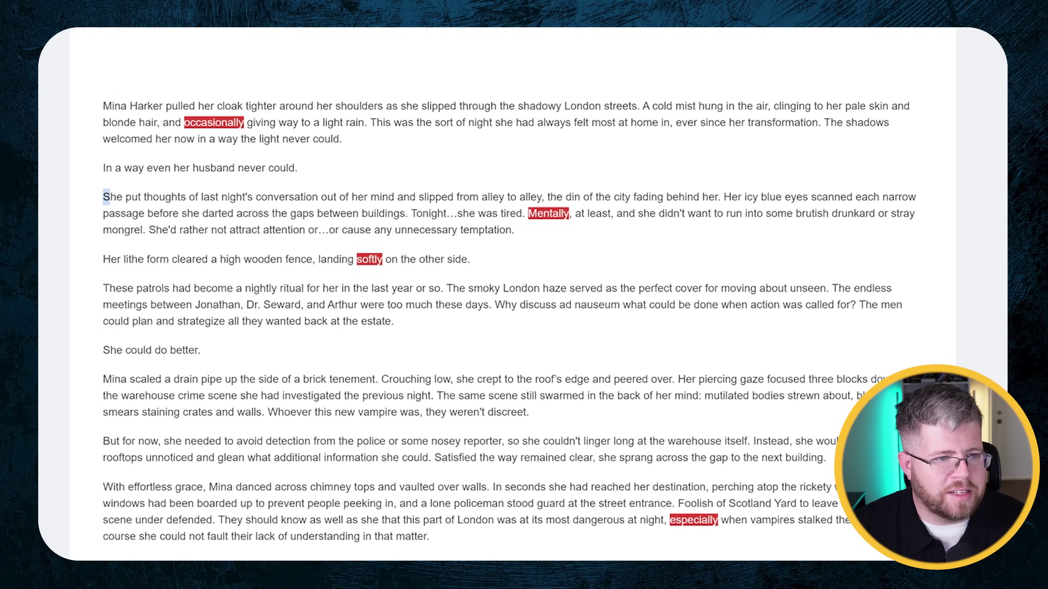
# Step: Select the first sentence of Chapter 4's third paragraph, from "She put thoughts of last night's conversation" through "fading behind her"
pyautogui.hotkey('shift', 'Right')
pyautogui.hotkey('shift', 'Right')
pyautogui.hotkey('shift', 'Right')
pyautogui.hotkey('shift', 'Right')
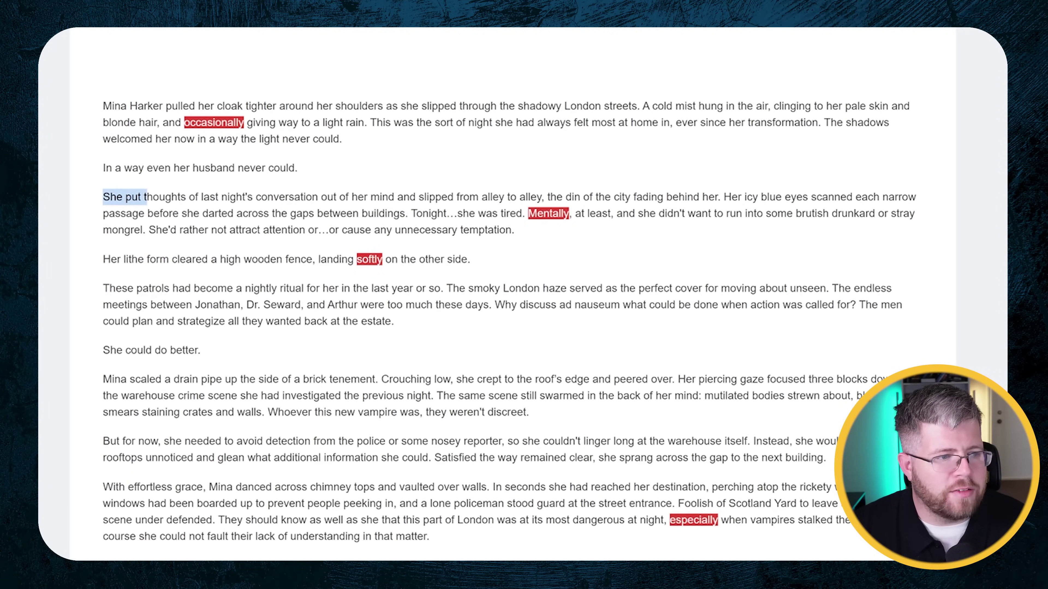
pyautogui.hotkey('shift', 'Right')
pyautogui.hotkey('shift', 'Right')
pyautogui.hotkey('shift', 'Right')
pyautogui.hotkey('shift', 'Right')
pyautogui.hotkey('shift', 'Right')
pyautogui.hotkey('shift', 'Right')
pyautogui.hotkey('shift', 'Right')
pyautogui.hotkey('shift', 'Right')
pyautogui.hotkey('shift', 'Right')
pyautogui.hotkey('shift', 'Right')
pyautogui.hotkey('shift', 'Right')
pyautogui.hotkey('shift', 'Right')
pyautogui.hotkey('shift', 'Right')
pyautogui.hotkey('shift', 'Right')
pyautogui.hotkey('shift', 'Right')
pyautogui.hotkey('shift', 'Right')
pyautogui.hotkey('shift', 'Right')
pyautogui.hotkey('shift', 'Right')
pyautogui.hotkey('shift', 'Right')
pyautogui.hotkey('shift', 'Right')
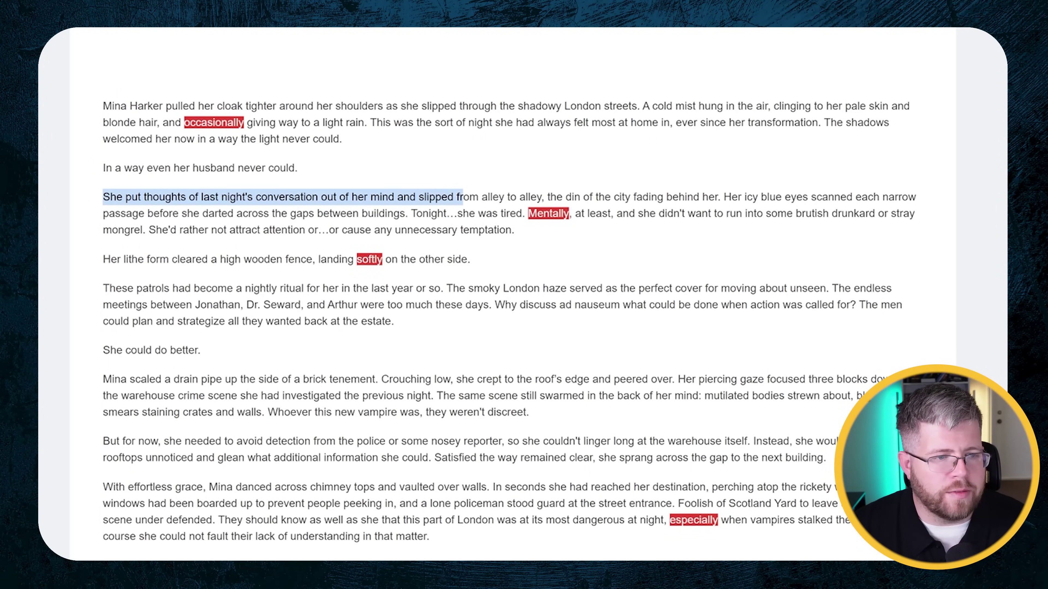
pyautogui.hotkey('shift', 'Right')
pyautogui.hotkey('shift', 'Right')
pyautogui.hotkey('shift', 'Right')
pyautogui.hotkey('shift', 'Right')
pyautogui.hotkey('shift', 'Right')
pyautogui.hotkey('shift', 'Right')
pyautogui.hotkey('shift', 'Right')
pyautogui.hotkey('shift', 'Right')
pyautogui.hotkey('shift', 'Right')
pyautogui.hotkey('shift', 'Right')
pyautogui.hotkey('shift', 'Right')
pyautogui.hotkey('shift', 'Right')
pyautogui.hotkey('shift', 'Right')
pyautogui.hotkey('shift', 'Right')
pyautogui.hotkey('shift', 'Right')
pyautogui.hotkey('shift', 'Right')
pyautogui.hotkey('shift', 'Right')
pyautogui.hotkey('shift', 'Right')
pyautogui.hotkey('shift', 'Right')
pyautogui.hotkey('shift', 'Right')
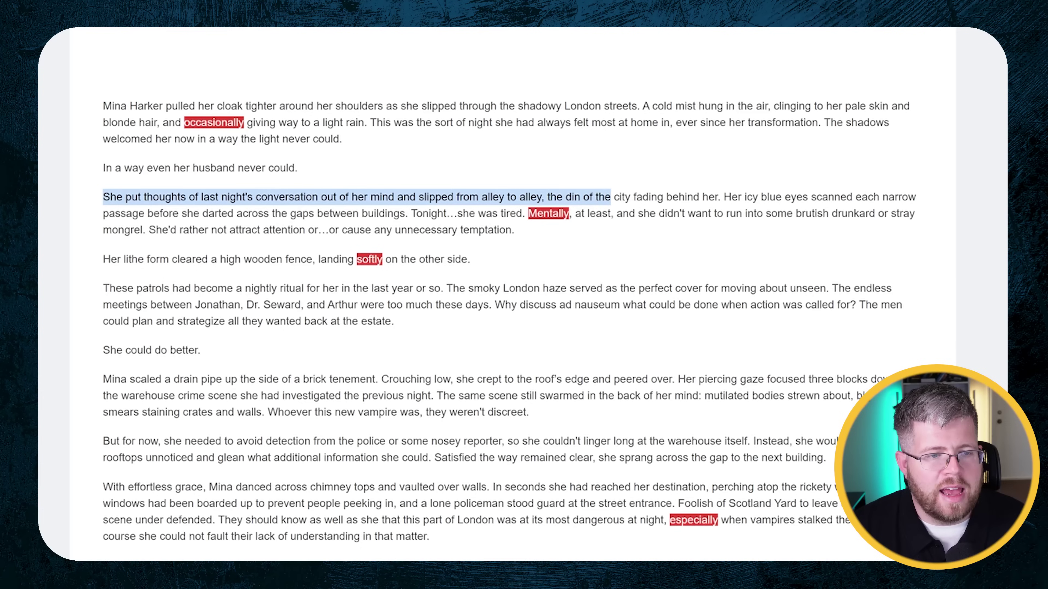
pyautogui.hotkey('shift', 'Right')
pyautogui.hotkey('shift', 'Right')
pyautogui.hotkey('shift', 'Right')
pyautogui.hotkey('shift', 'Right')
pyautogui.hotkey('shift', 'Right')
pyautogui.hotkey('shift', 'Right')
pyautogui.hotkey('shift', 'Right')
pyautogui.hotkey('shift', 'Right')
pyautogui.hotkey('shift', 'Right')
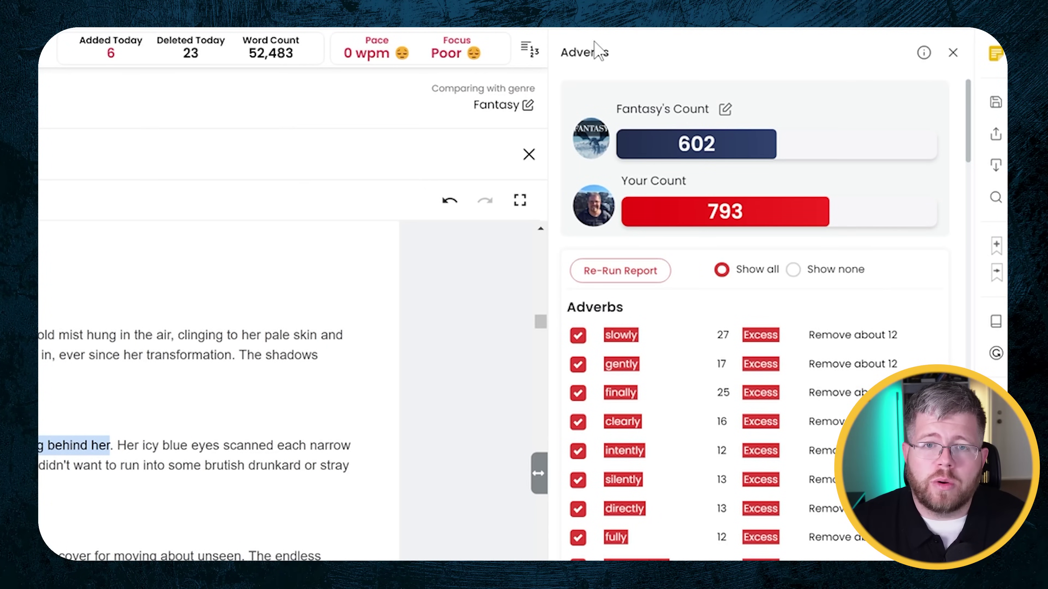
pyautogui.doubleClick(594, 52)
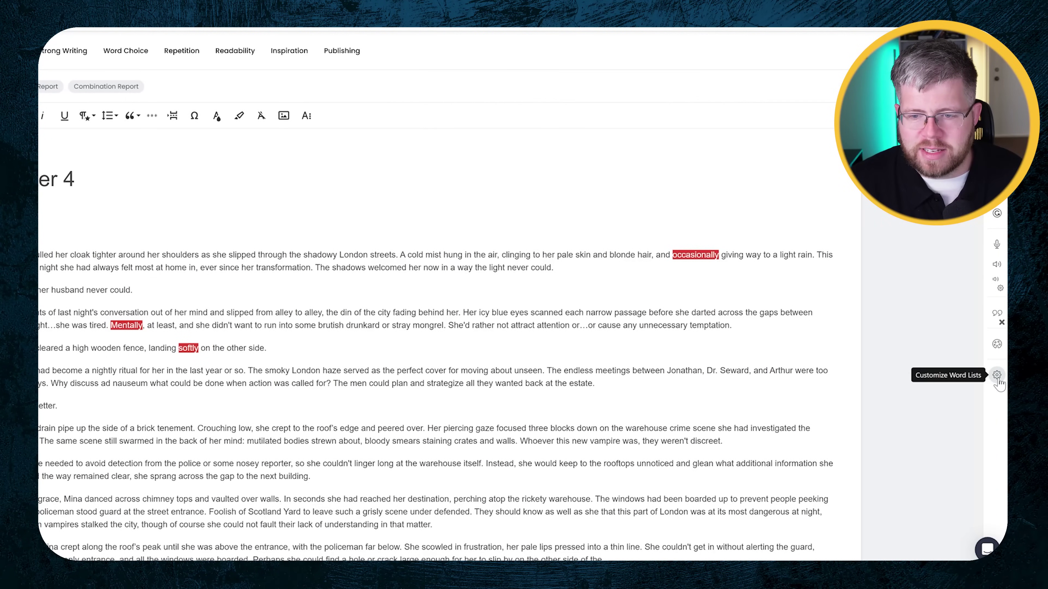
# Step: Add "Testament" to the custom Words to Include list for the Personal Words and Phrases Report
pyautogui.click(997, 375)
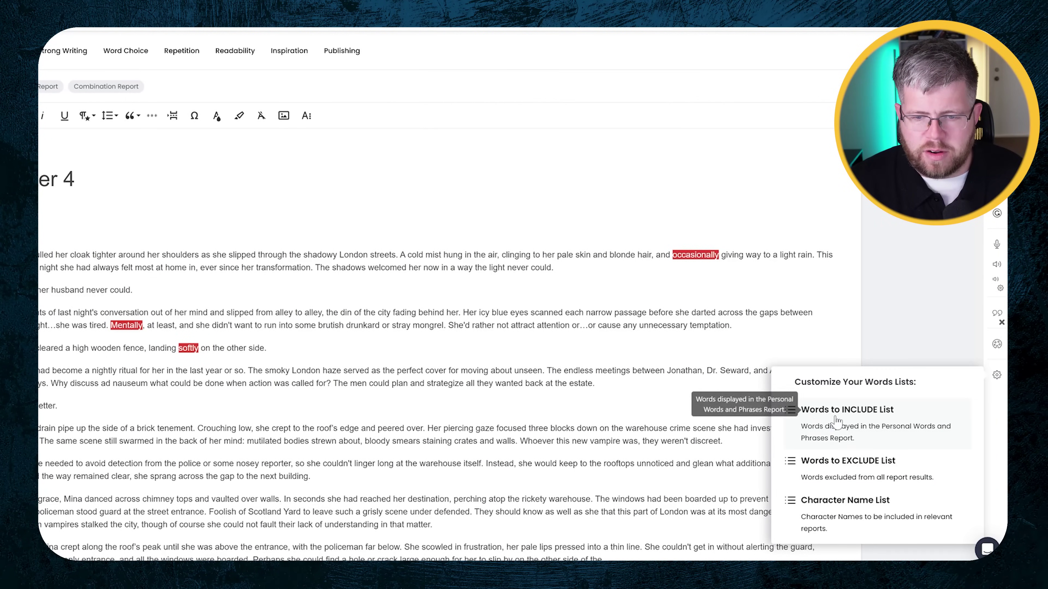
pyautogui.click(827, 410)
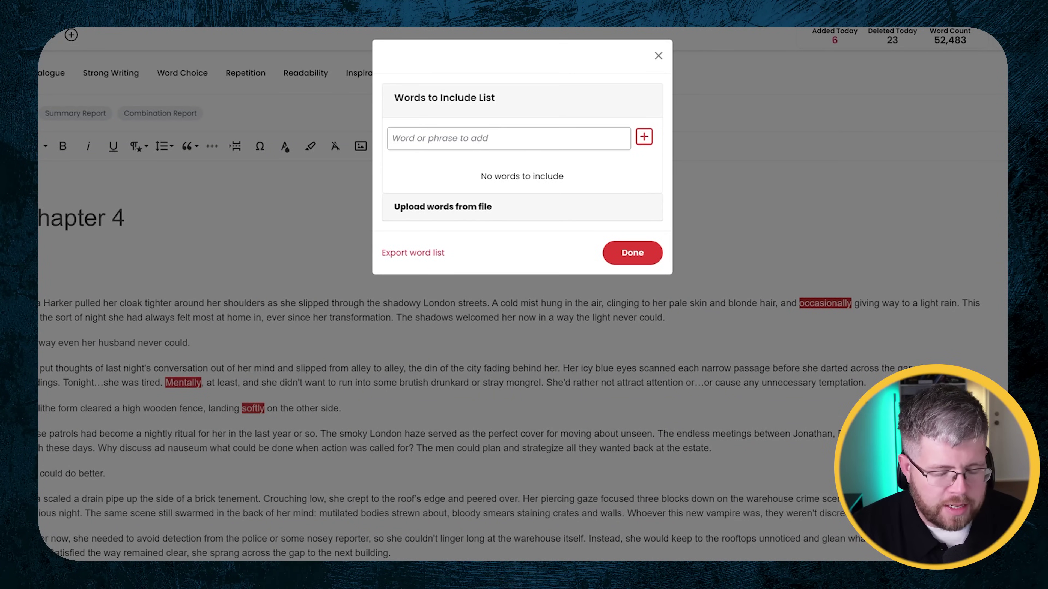
pyautogui.write('Testament')
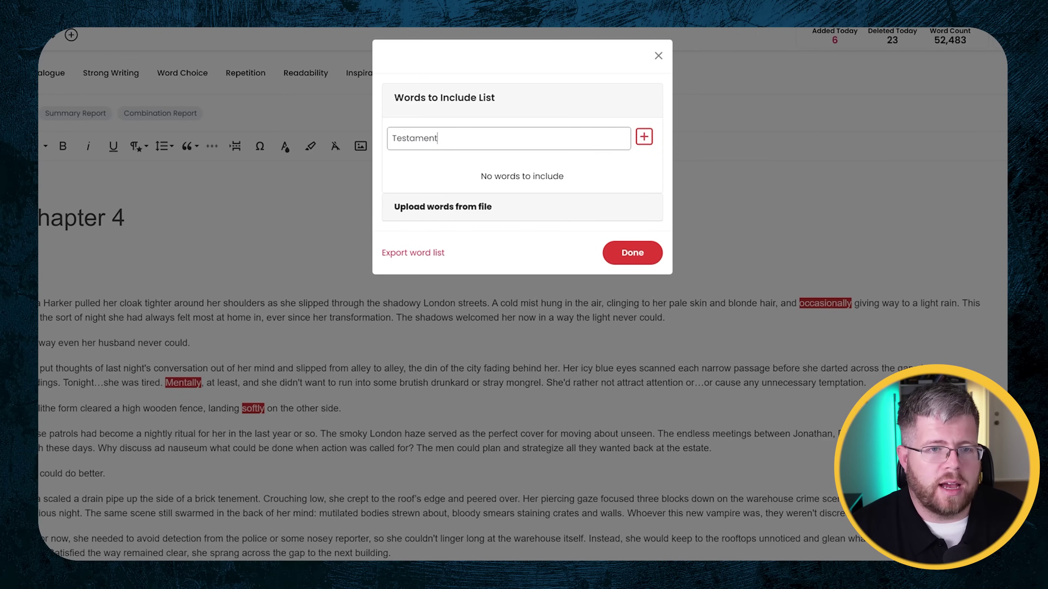
pyautogui.click(637, 142)
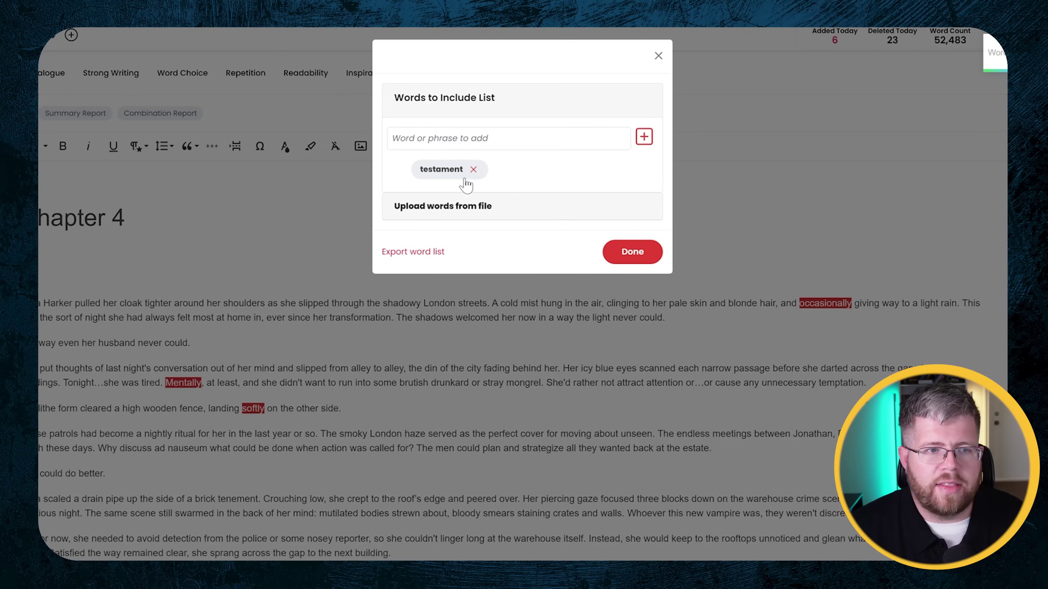